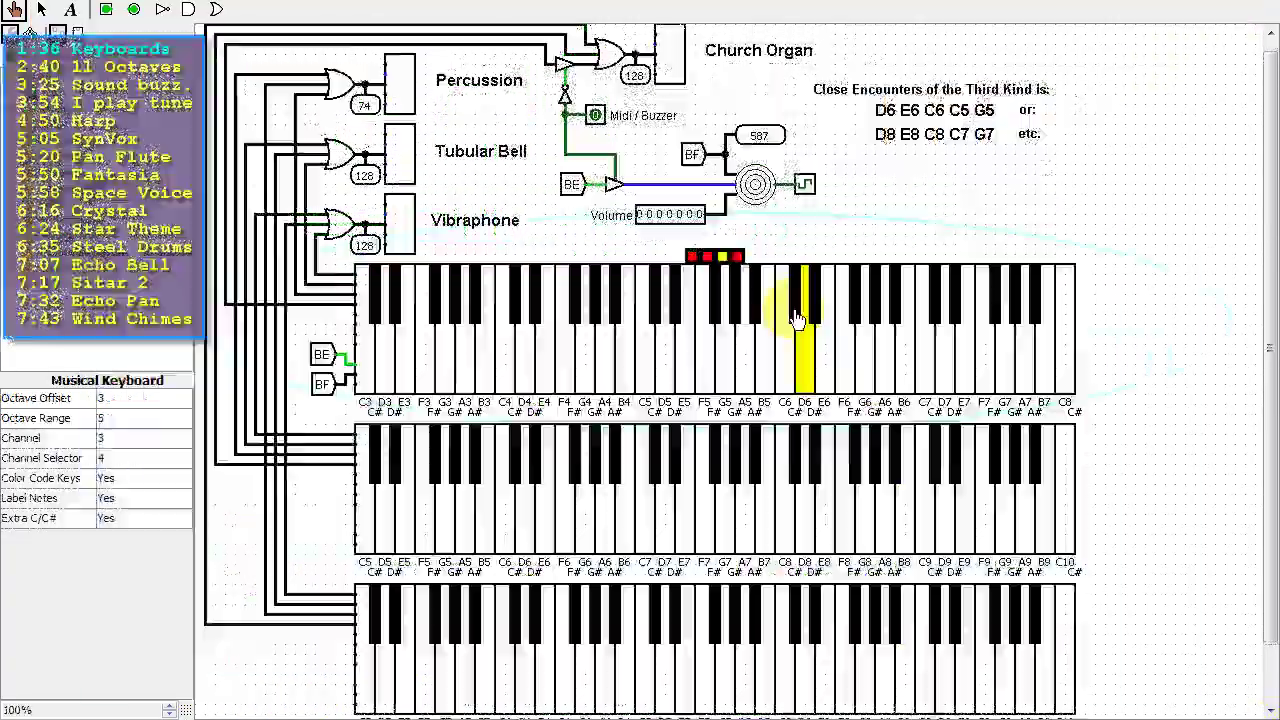
# Step: Play a few notes on the piano keyboard circuit and select the clock component
pyautogui.click(700, 330)
pyautogui.click(651, 330)
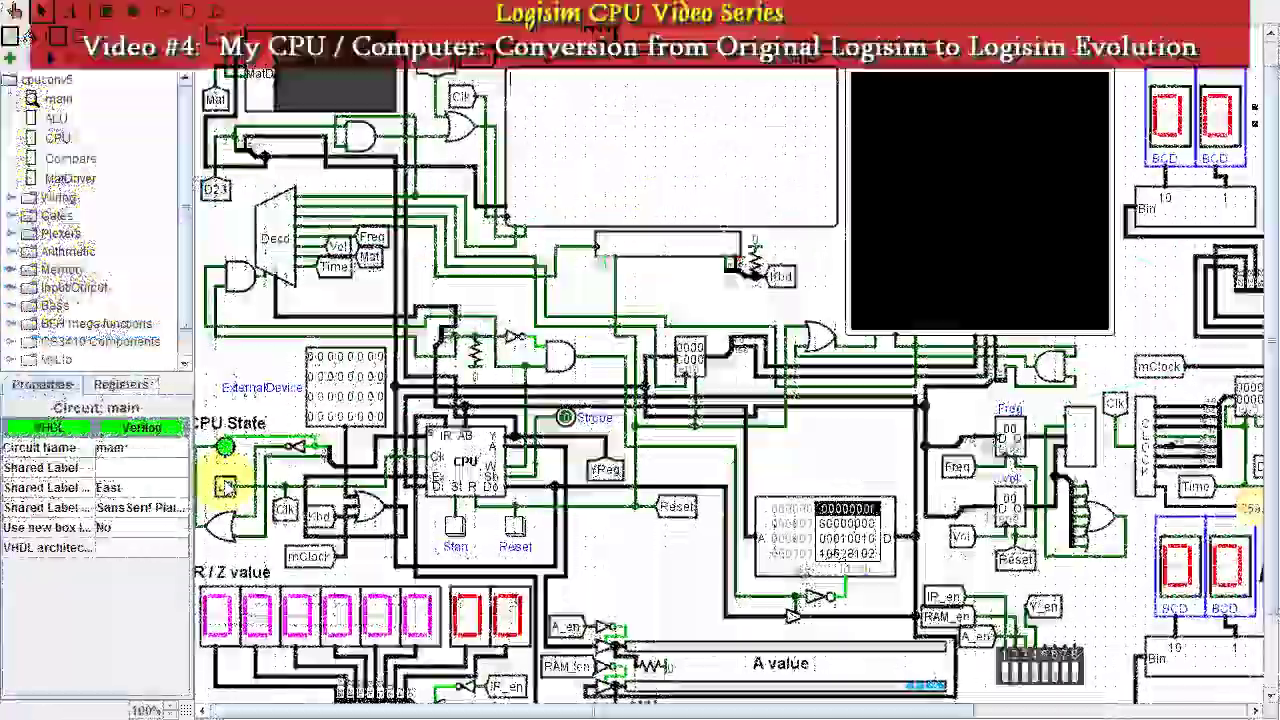
pyautogui.click(225, 487)
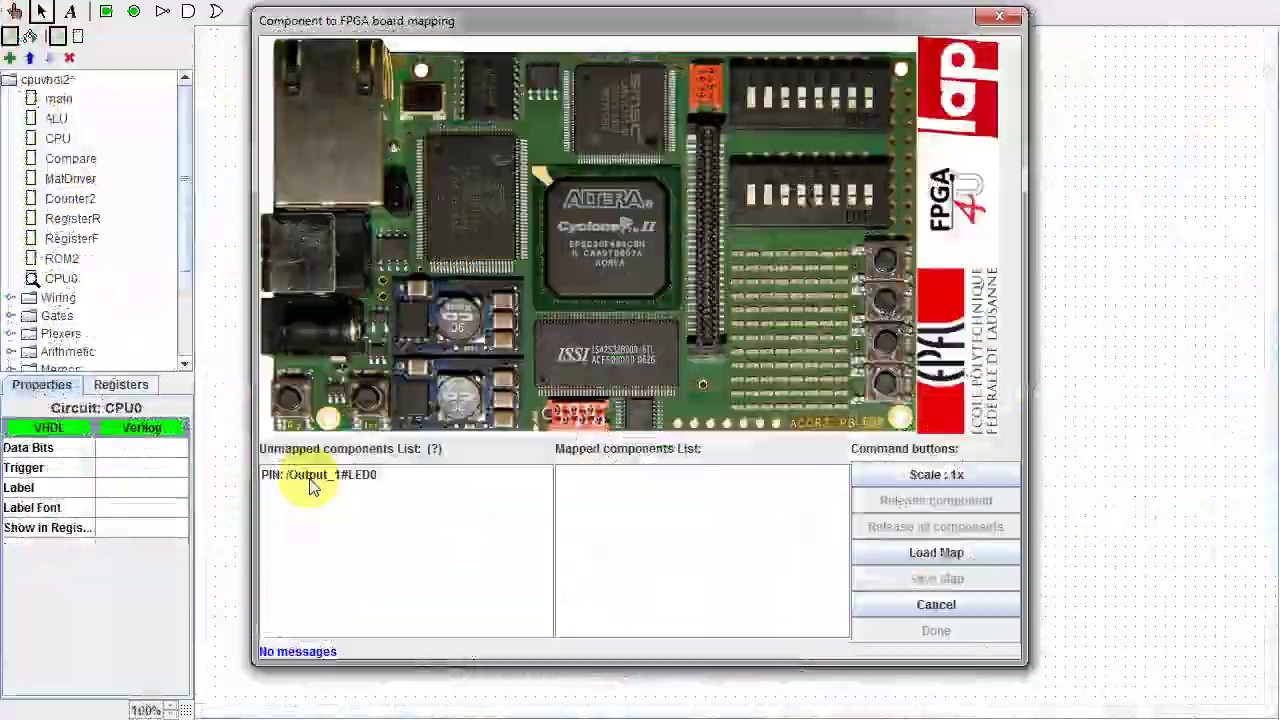
pyautogui.click(352, 473)
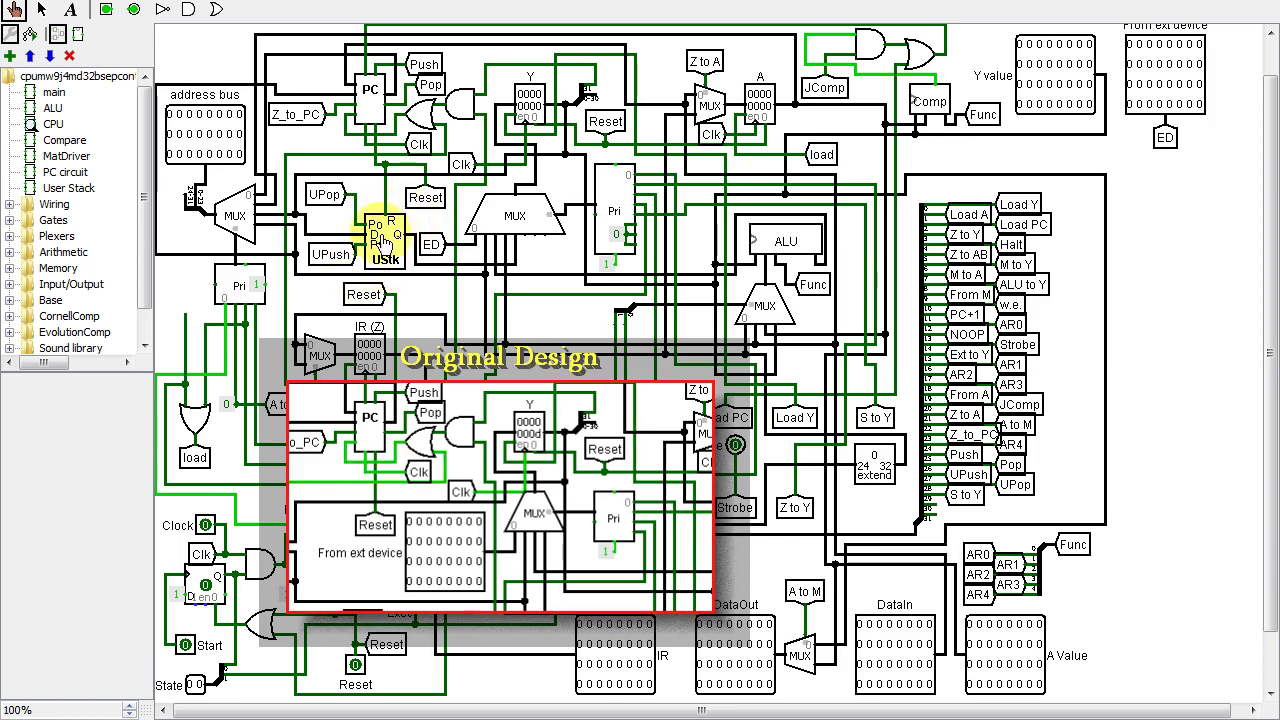
# Step: Enter the User Stack (UStk) subcircuit from the CPU circuit
pyautogui.doubleClick(388, 235)
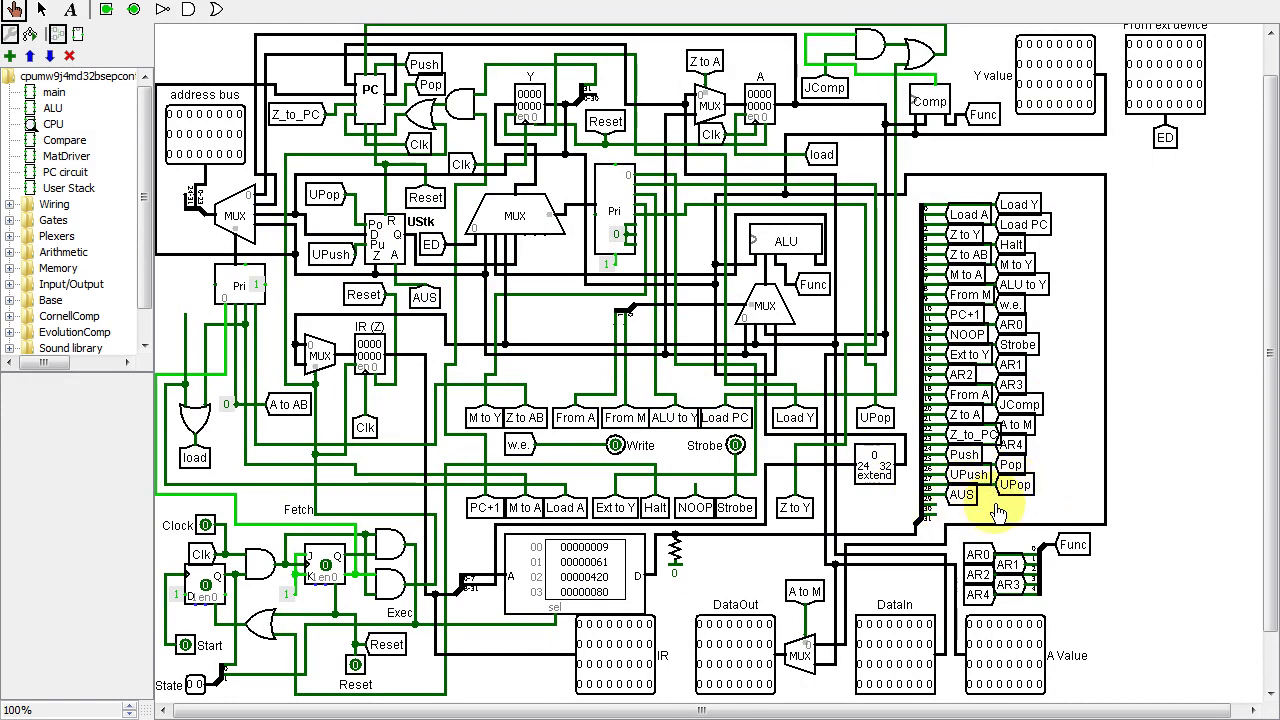
# Step: Open the UStk block again to inspect the User Stack subcircuit's design
pyautogui.doubleClick(390, 240)
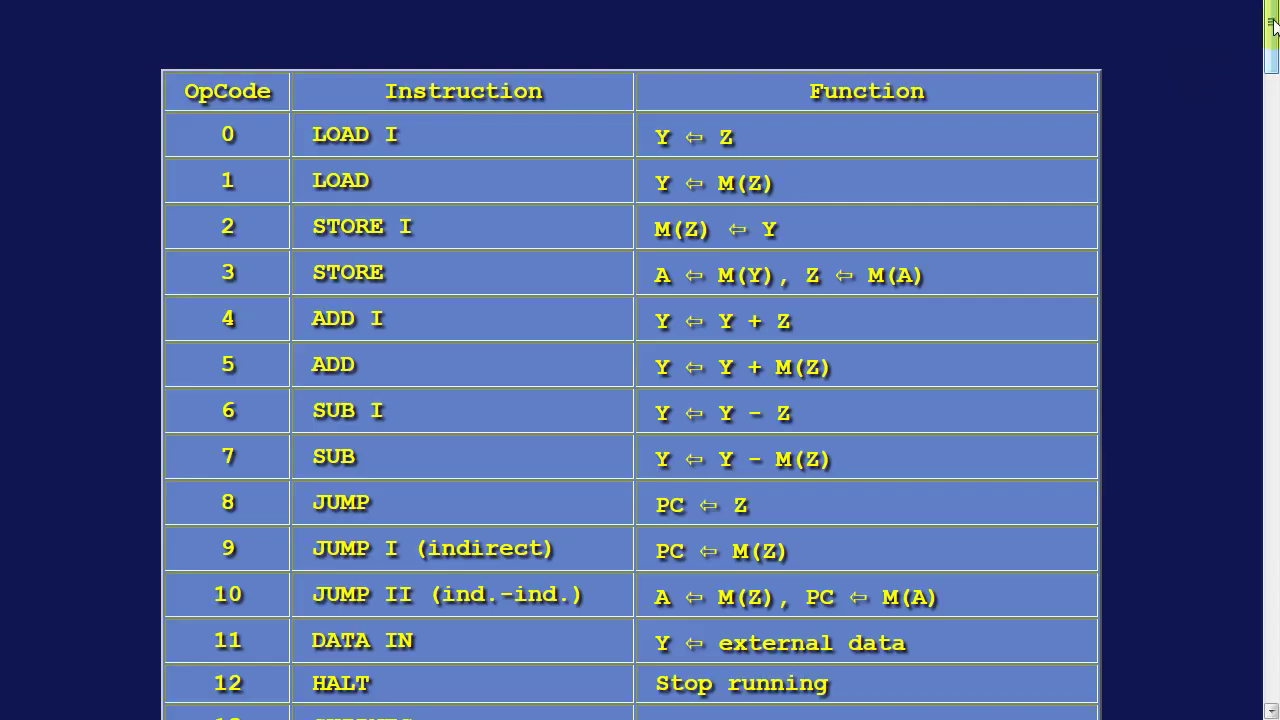
# Step: Scroll down the opcode table to review the instructions and their functions
pyautogui.moveTo(1272, 40); pyautogui.dragTo(1276, 665)
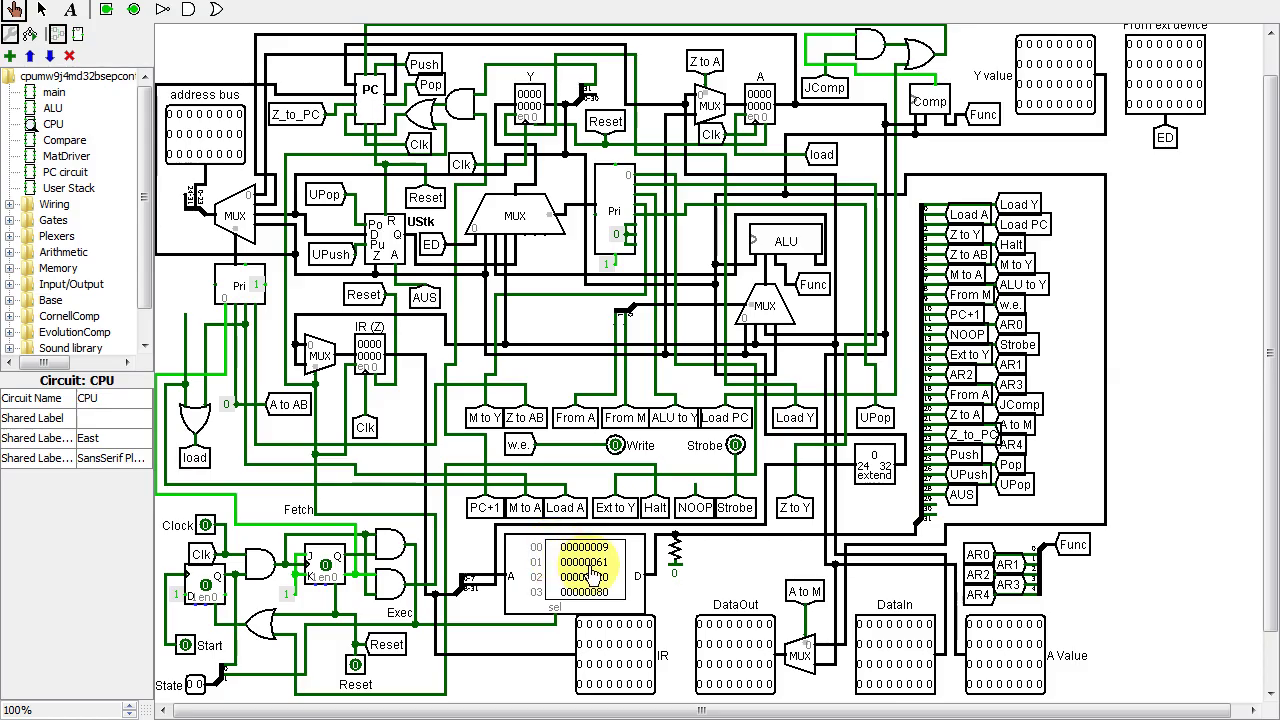
# Step: Open the control ROM's contents in the Hex Editor
pyautogui.rightClick(592, 570)
pyautogui.click(662, 636)
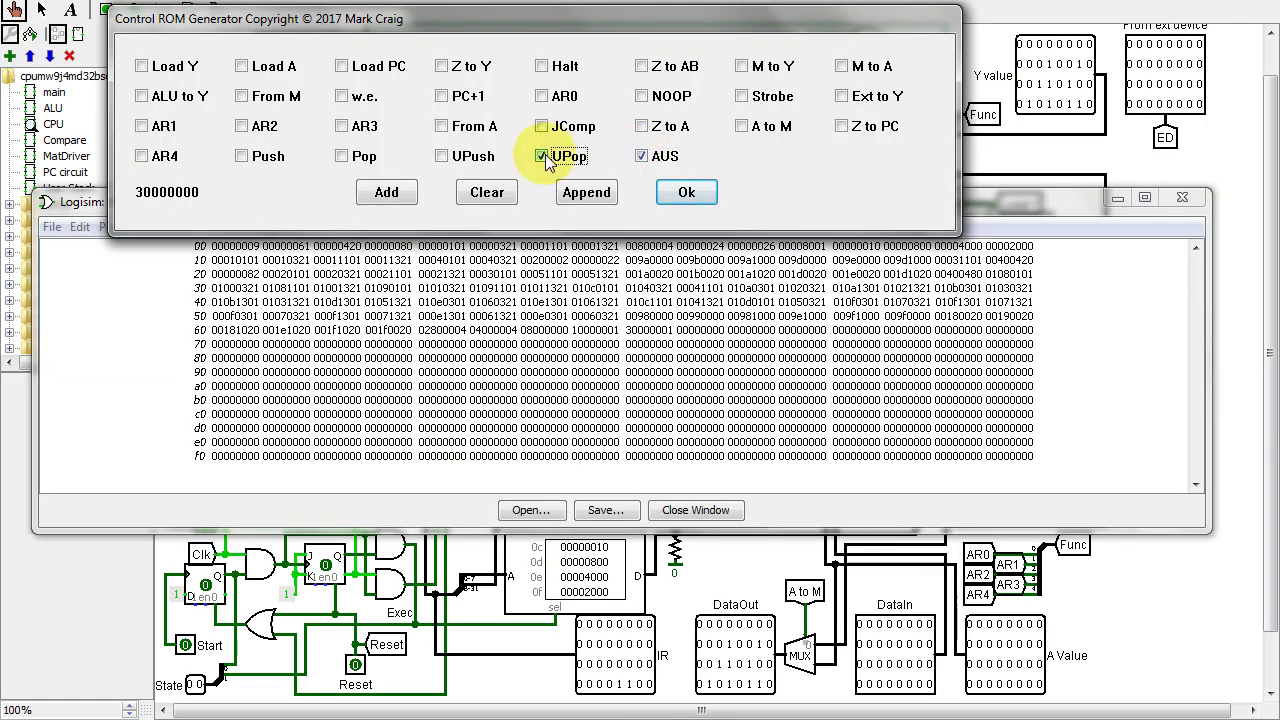
# Step: Add Load Y to the UPop and AUS control word, producing 30000001
pyautogui.click(141, 66)
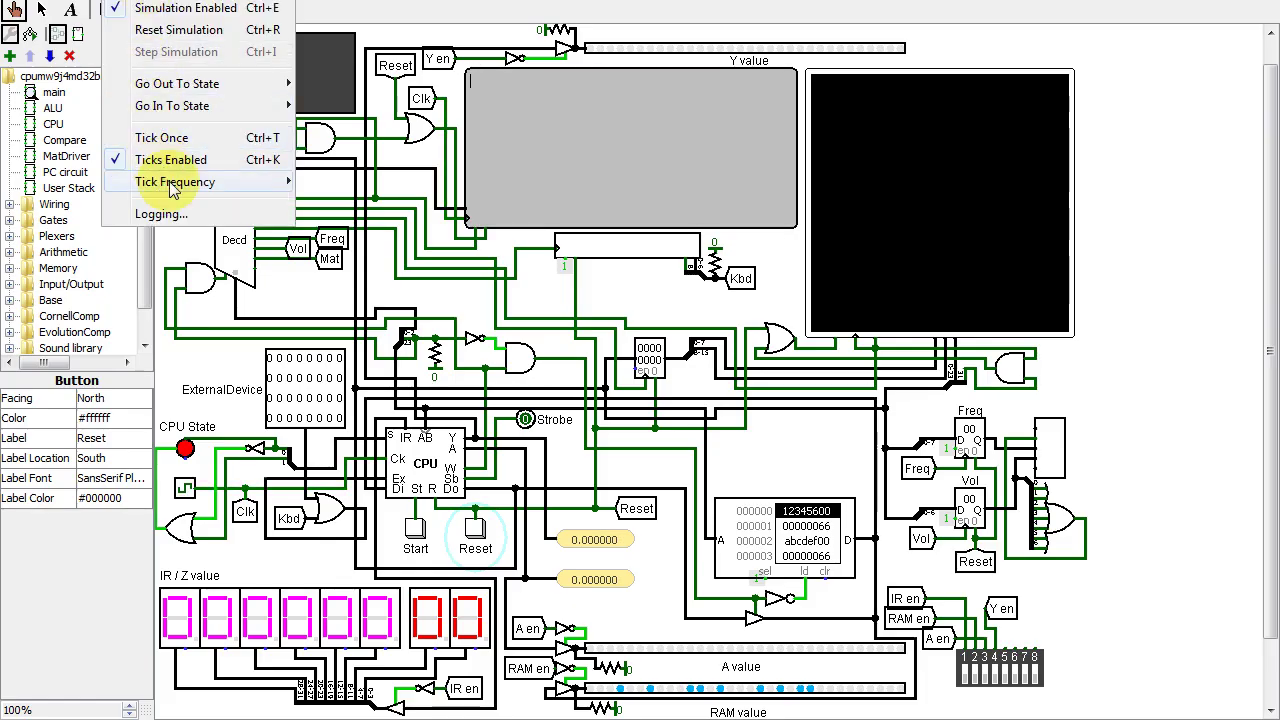
# Step: Dismiss the Simulate menu and start the user-stack test program running
pyautogui.moveTo(298, 190)
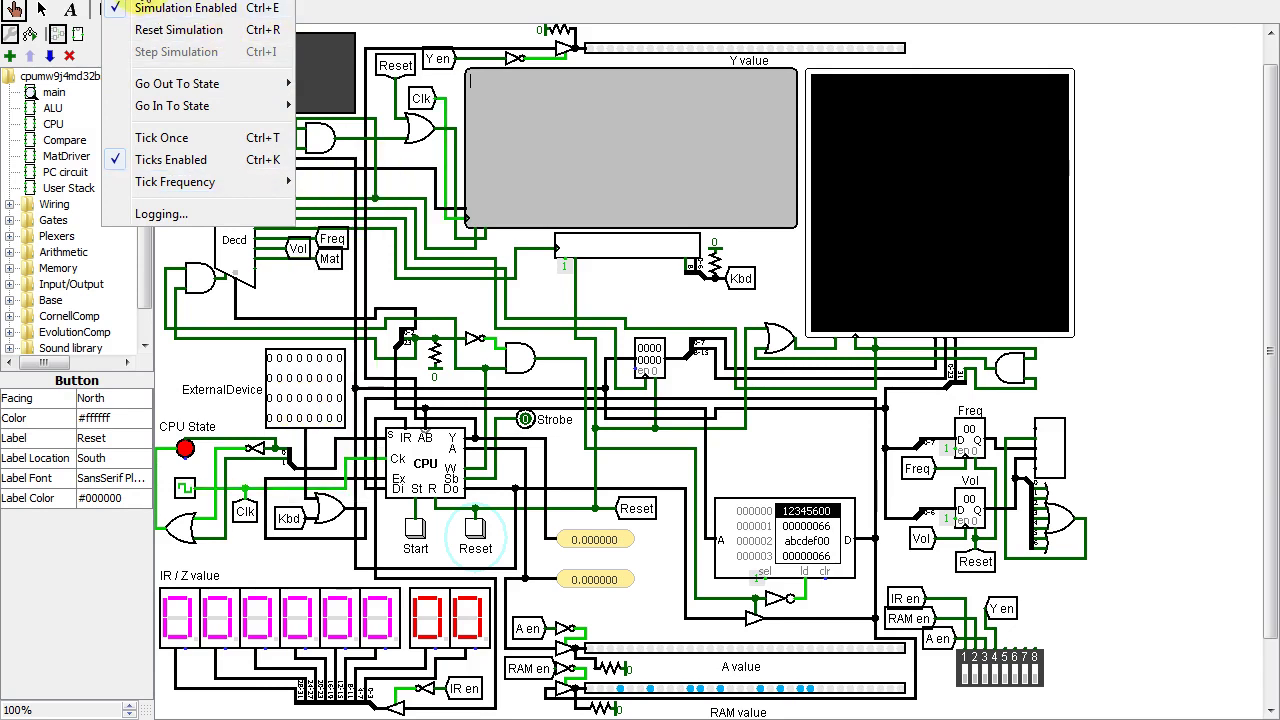
pyautogui.click(360, 8)
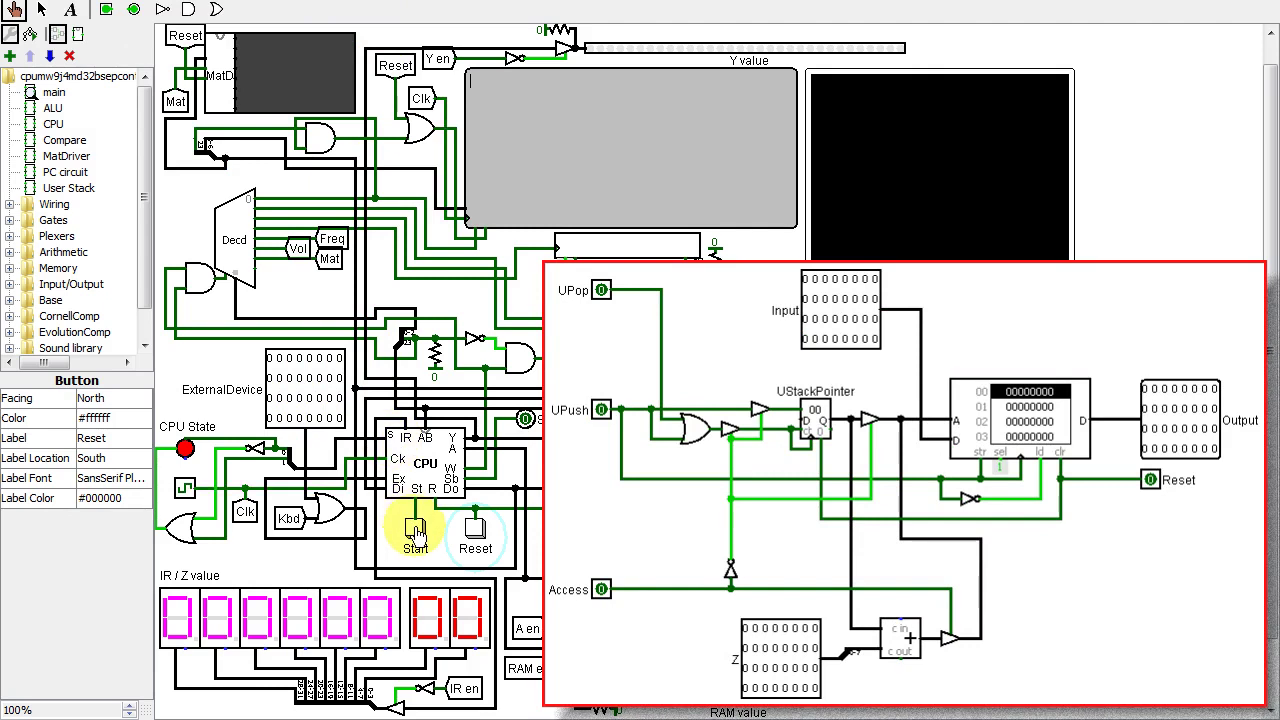
pyautogui.click(415, 530)
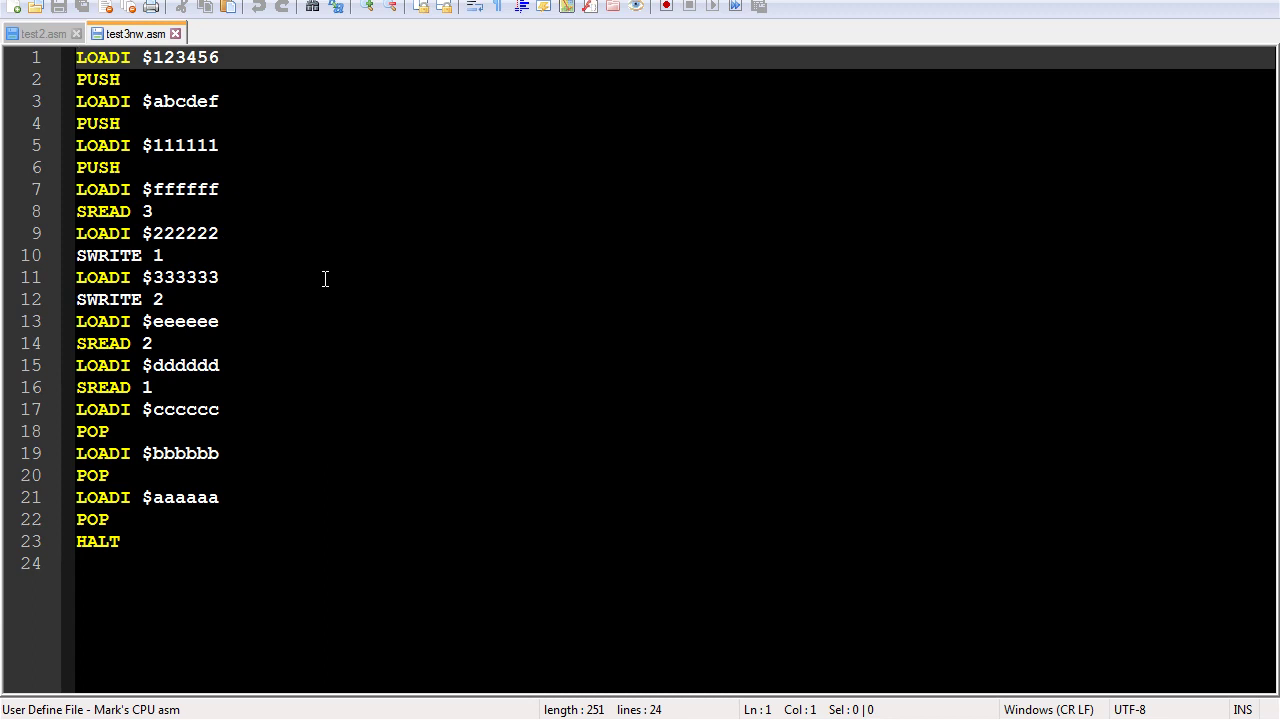
# Step: Run the factorial program with n = 3, 7, 11 and 12, then enter 999 to halt
pyautogui.click(415, 515)
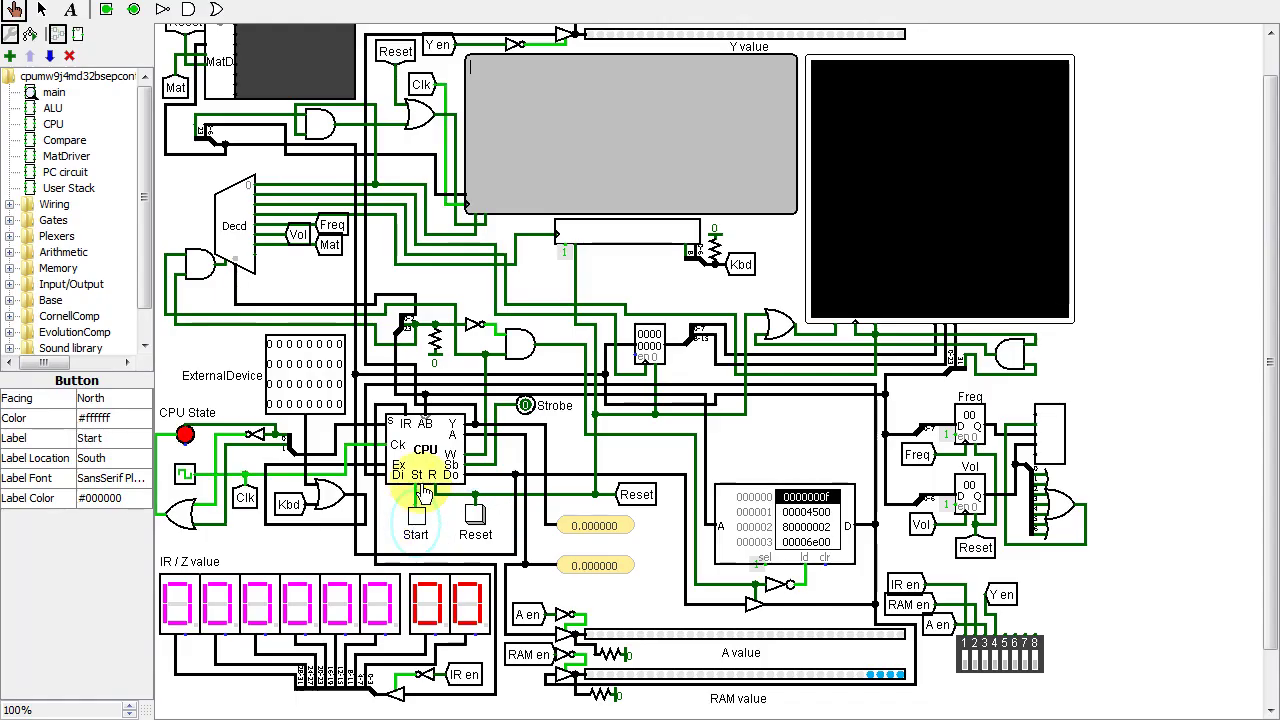
pyautogui.click(604, 238)
pyautogui.write('3')
pyautogui.press('Return')
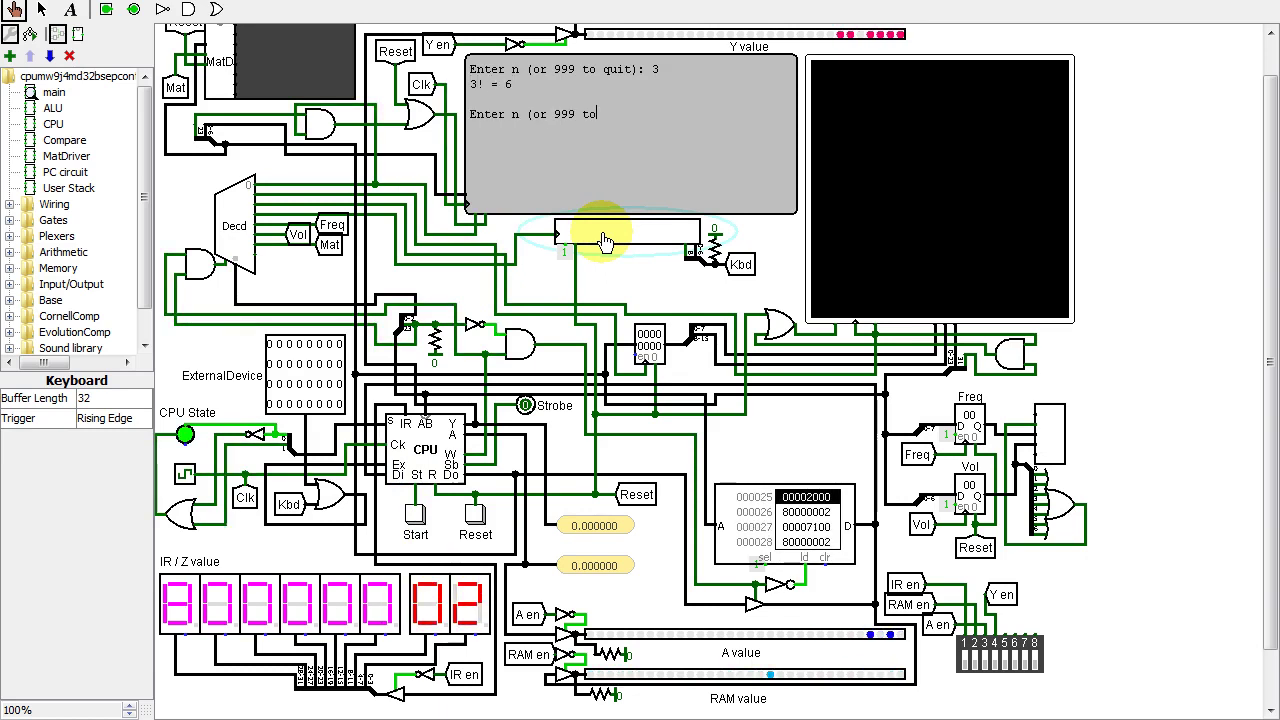
pyautogui.write('7')
pyautogui.press('Return')
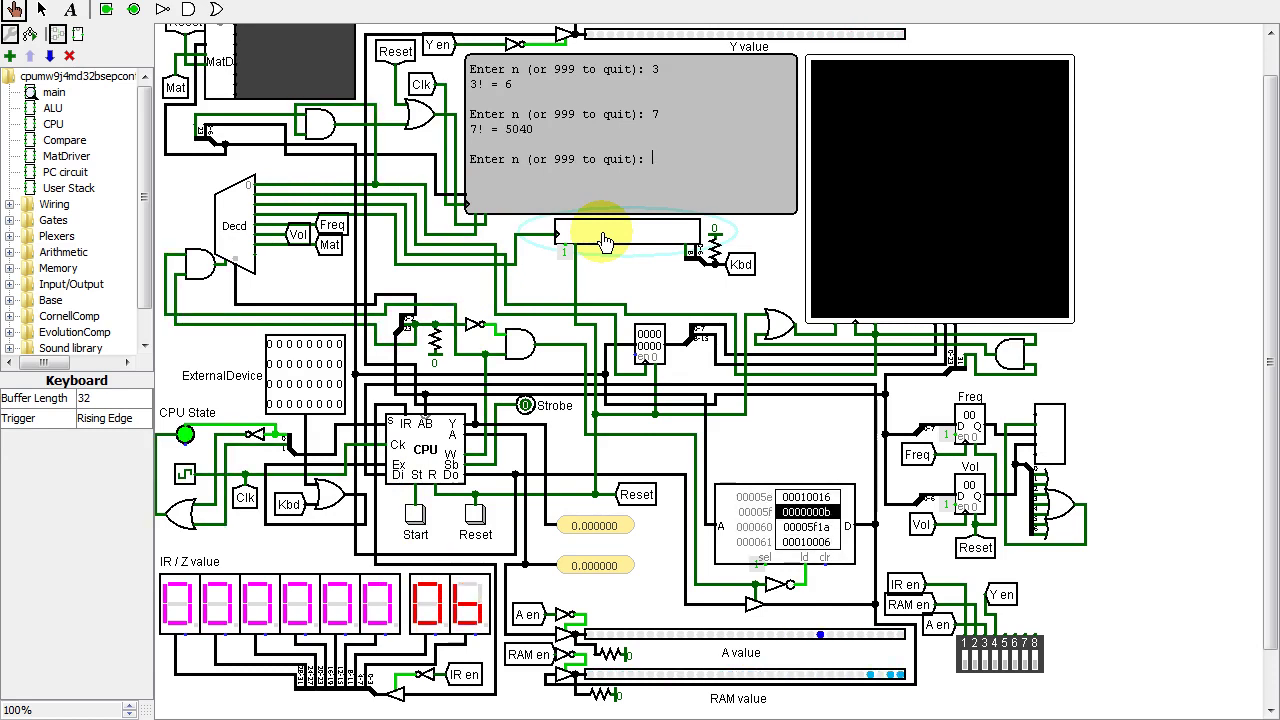
pyautogui.write('11')
pyautogui.press('Return')
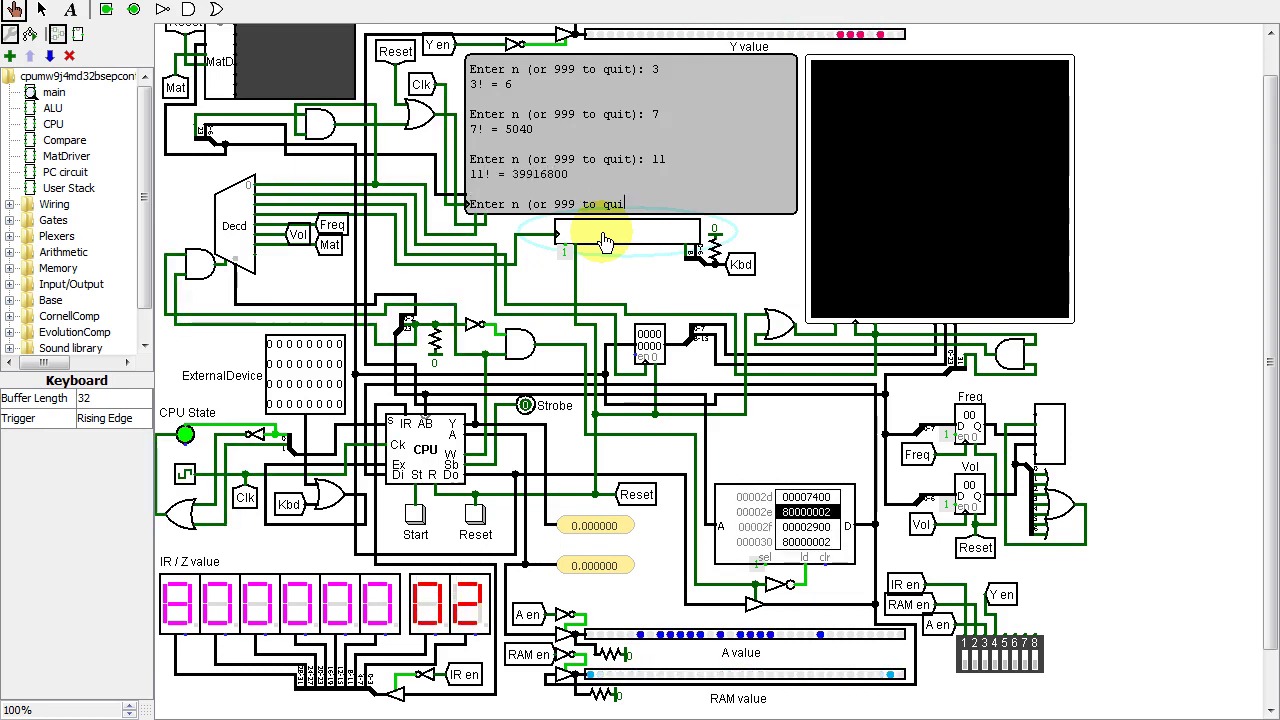
pyautogui.write('12')
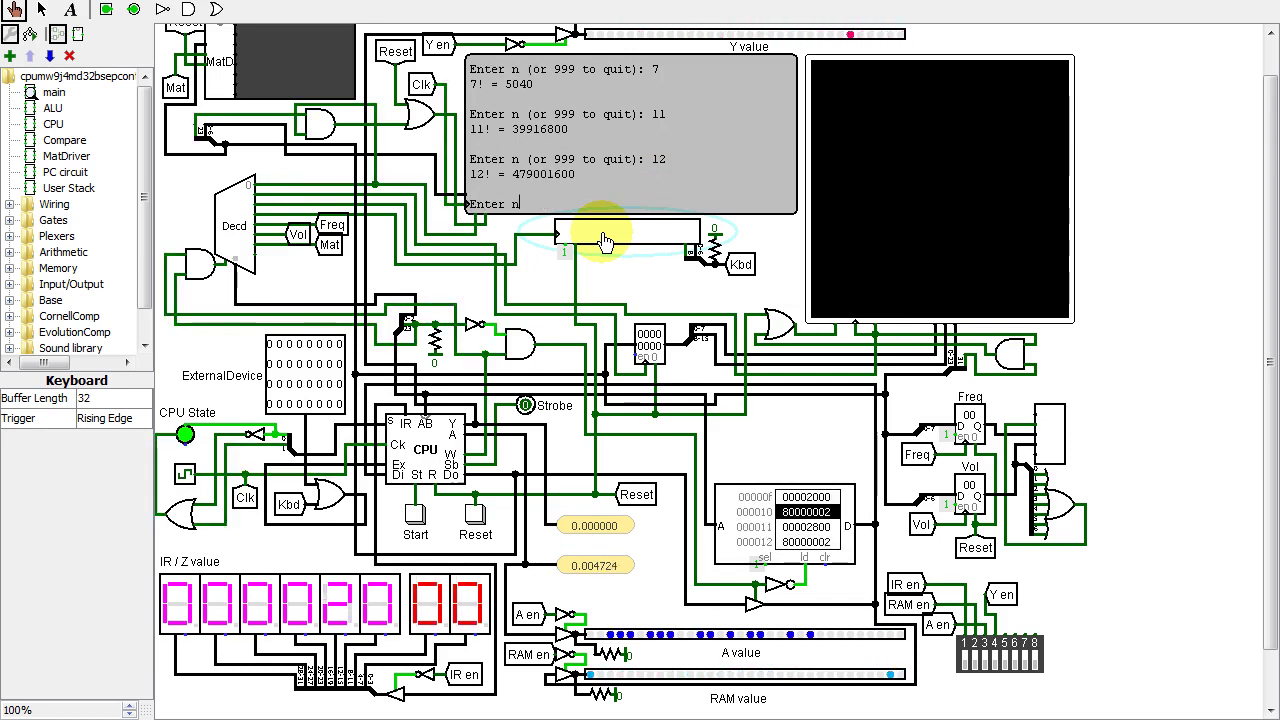
pyautogui.write('999')
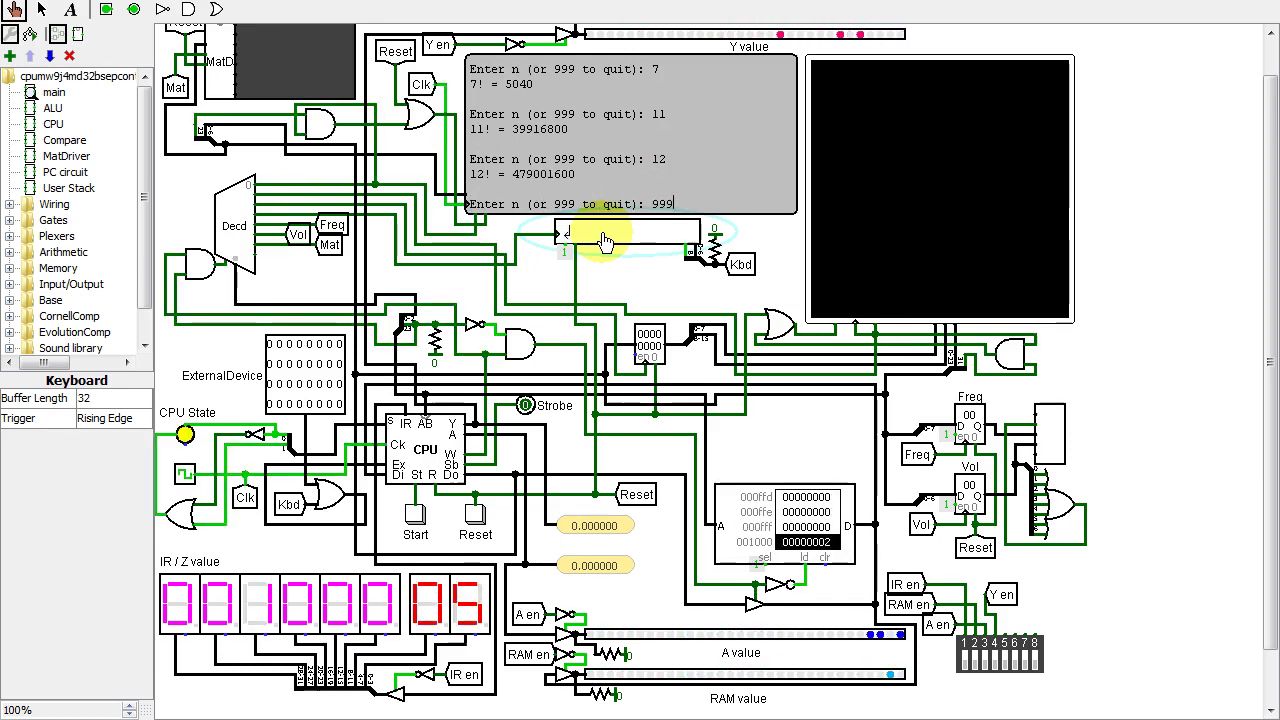
pyautogui.press('Return')
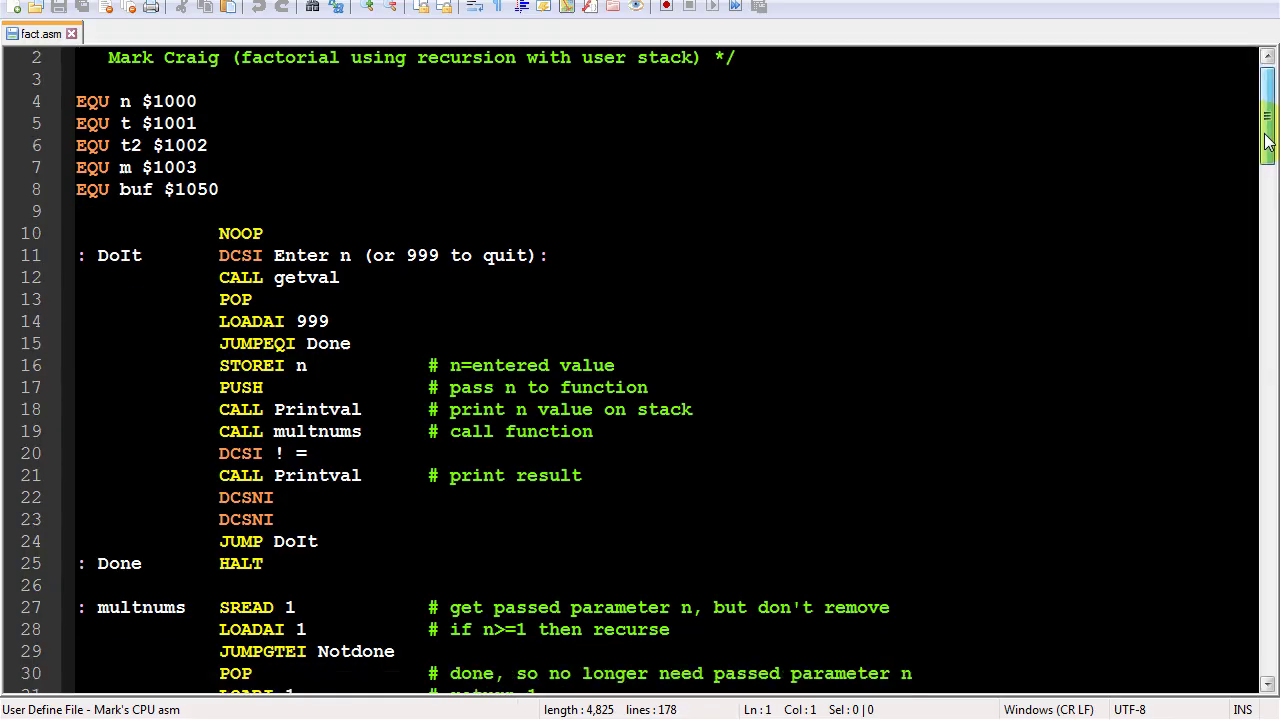
# Step: Scroll through fact.asm to its commented C version, then return to the top
pyautogui.scroll(-2, 1263, 165)
pyautogui.moveTo(1263, 165); pyautogui.dragTo(1198, 645)
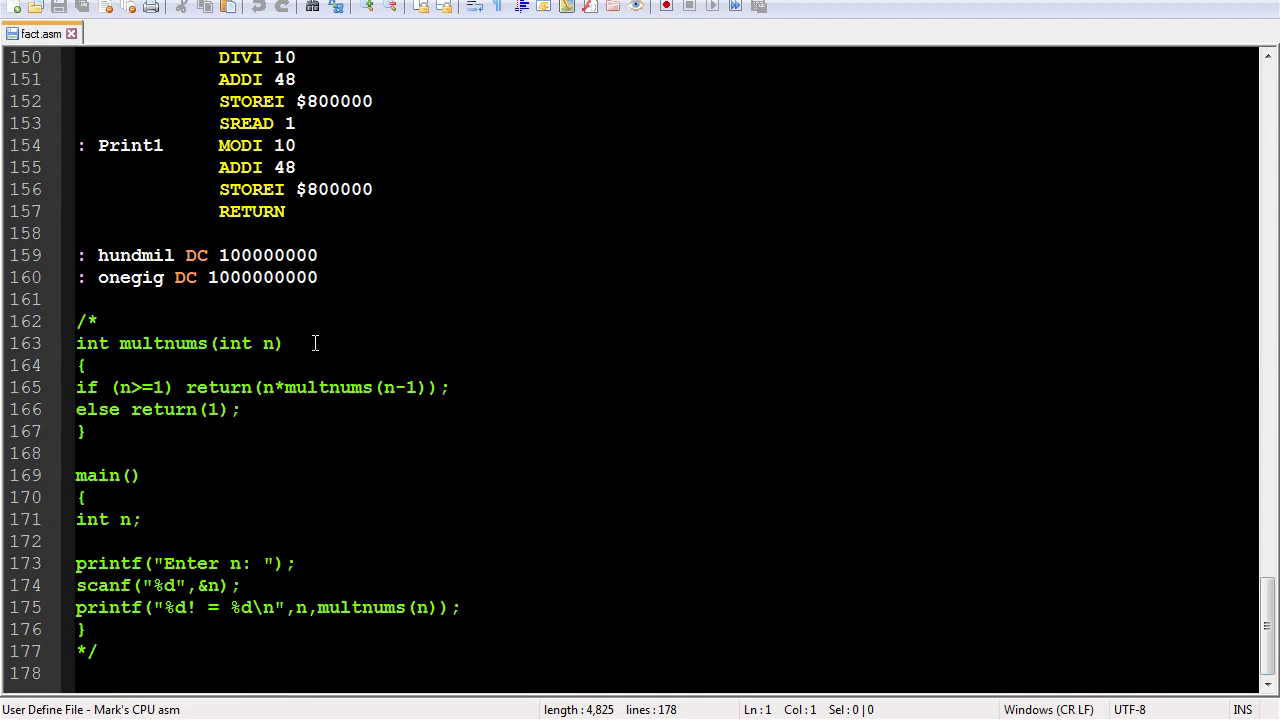
pyautogui.hotkey('ctrl', 'Home')
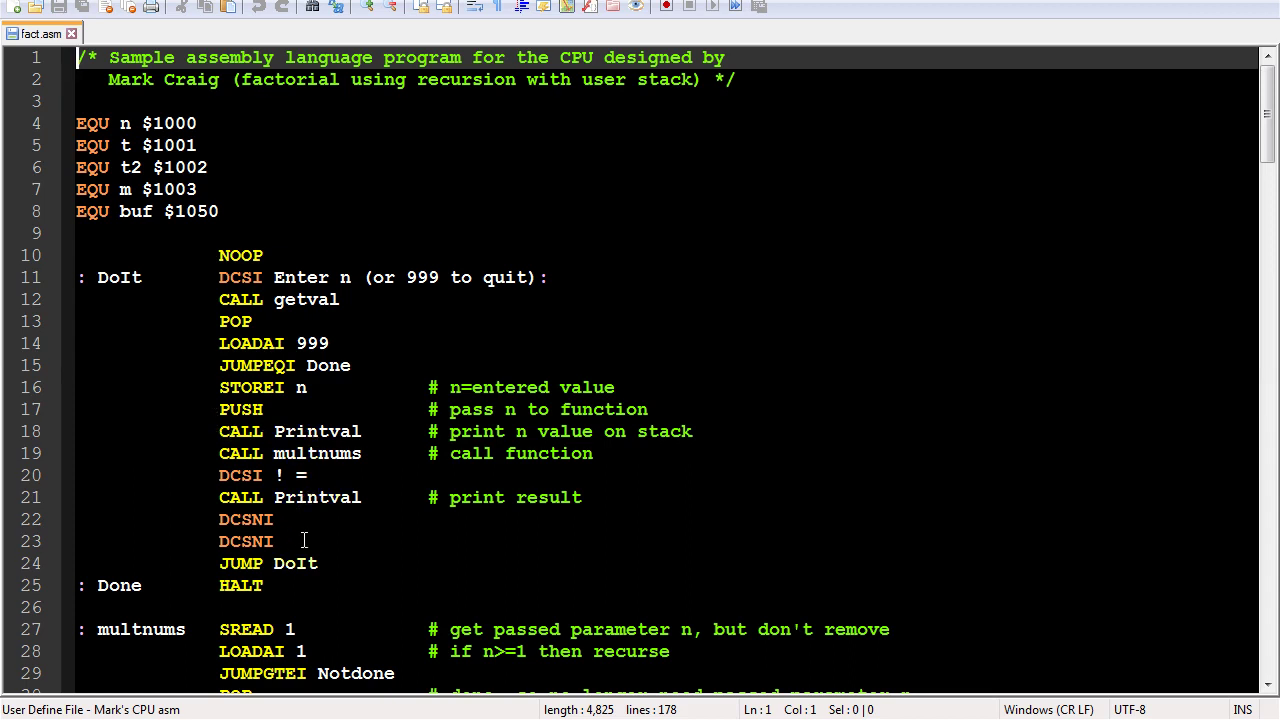
# Step: Scroll fact.asm down to the recursive multnums routine and the Notdone label
pyautogui.scroll(-2, 336, 558)
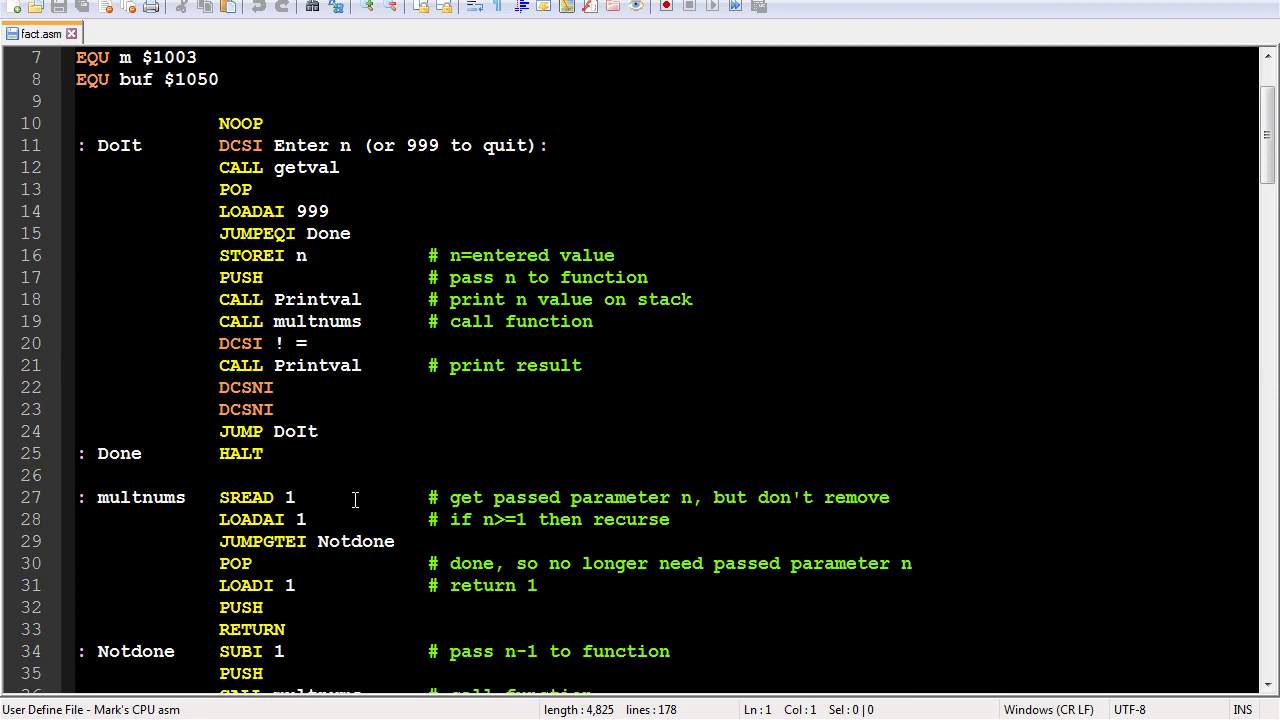
pyautogui.scroll(-1, 355, 499)
pyautogui.scroll(-1, 355, 499)
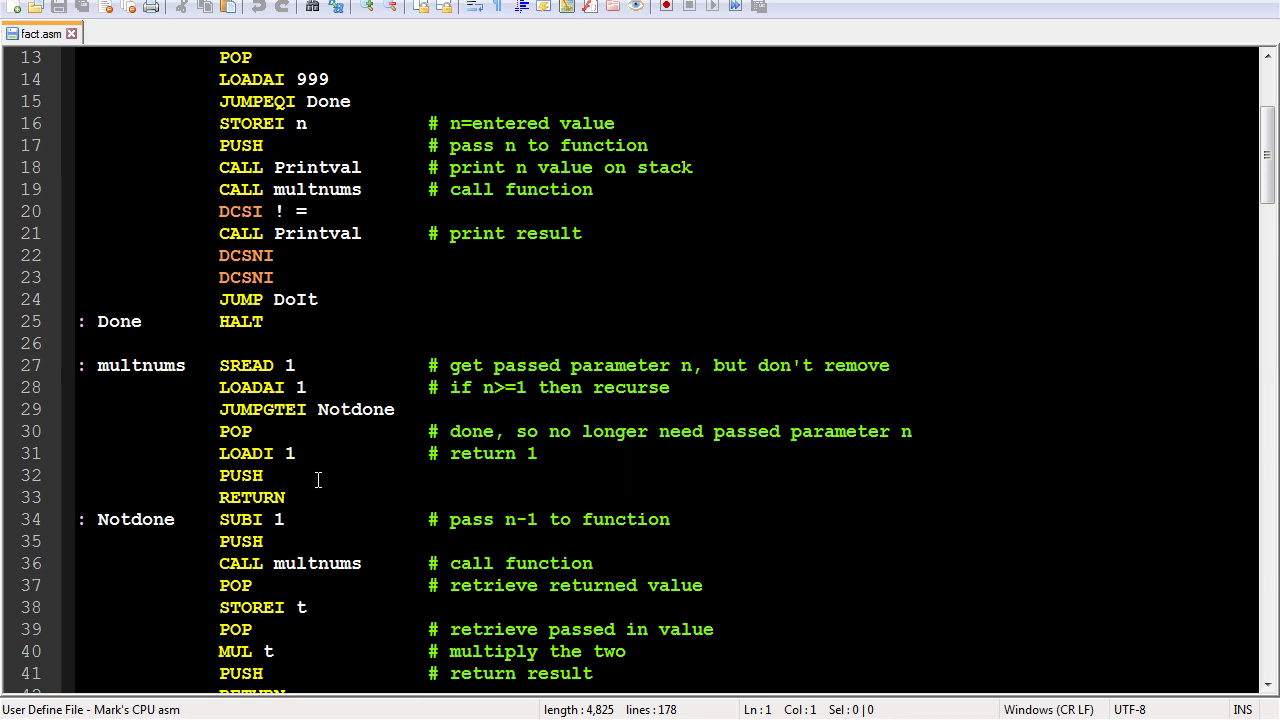
pyautogui.scroll(-1, 318, 481)
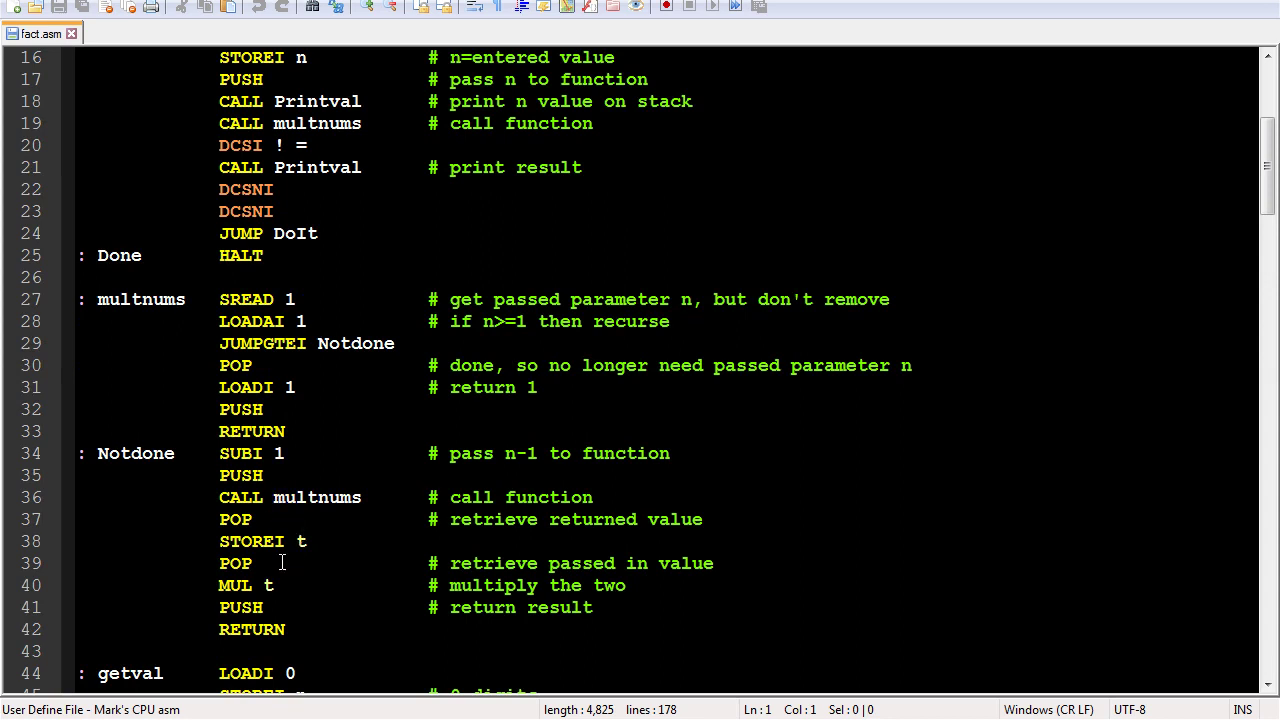
pyautogui.scroll(-2, 377, 607)
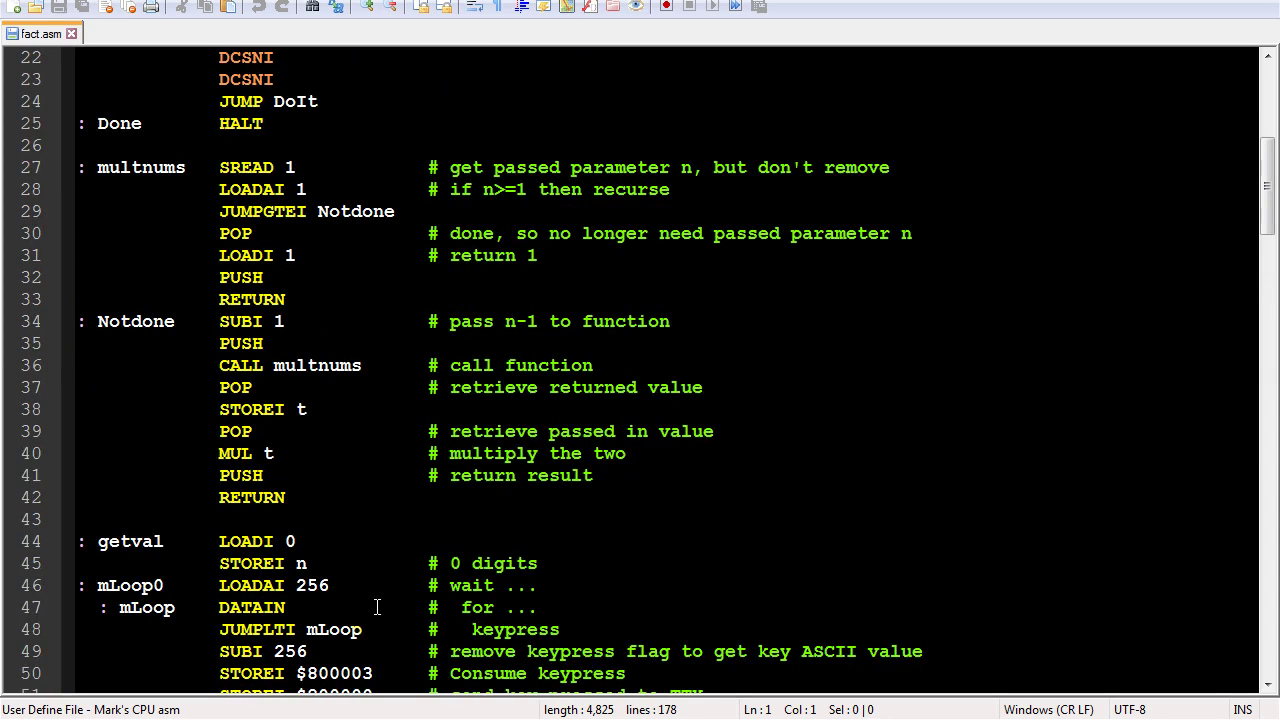
pyautogui.scroll(-4, 377, 607)
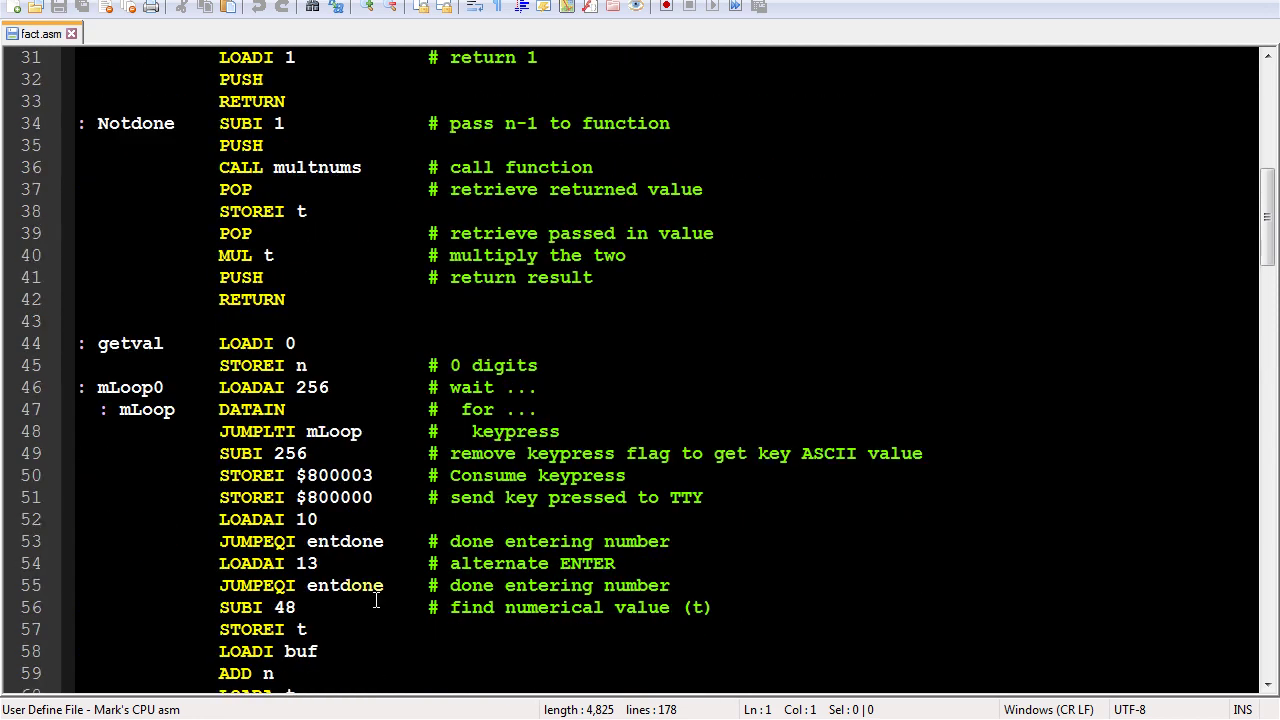
pyautogui.scroll(-1, 376, 600)
pyautogui.scroll(-1, 370, 590)
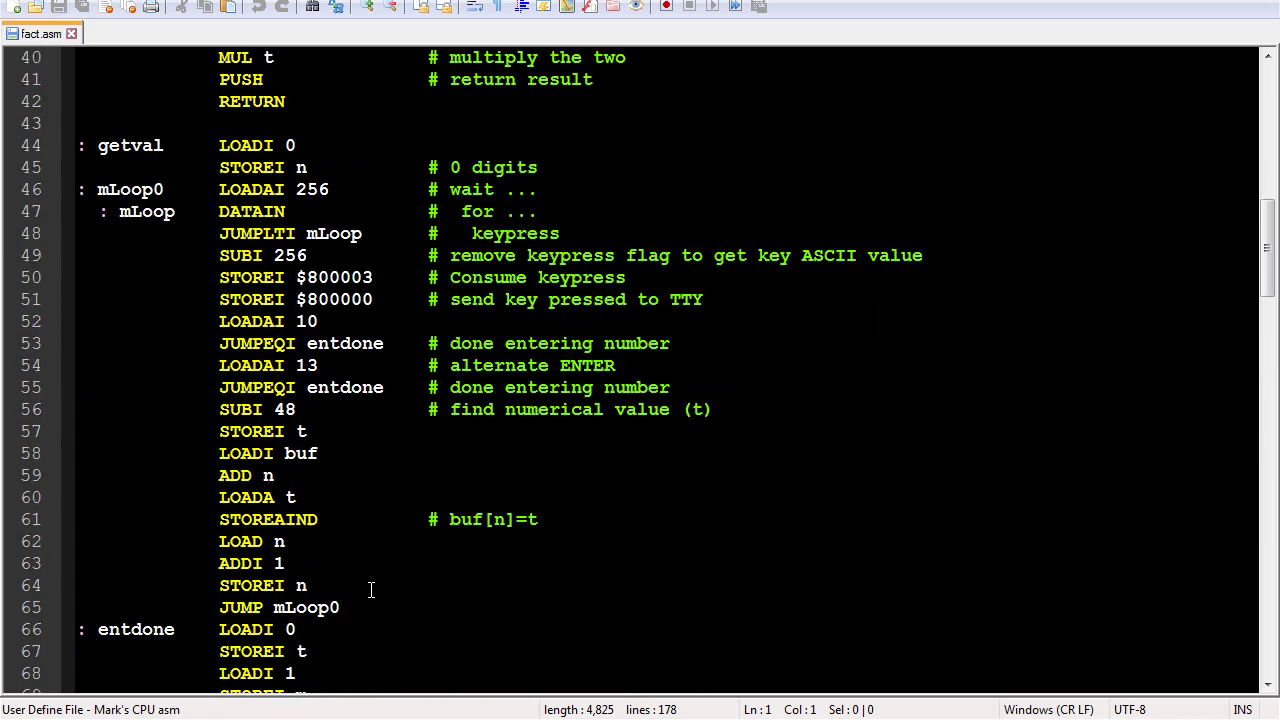
pyautogui.scroll(-4, 370, 578)
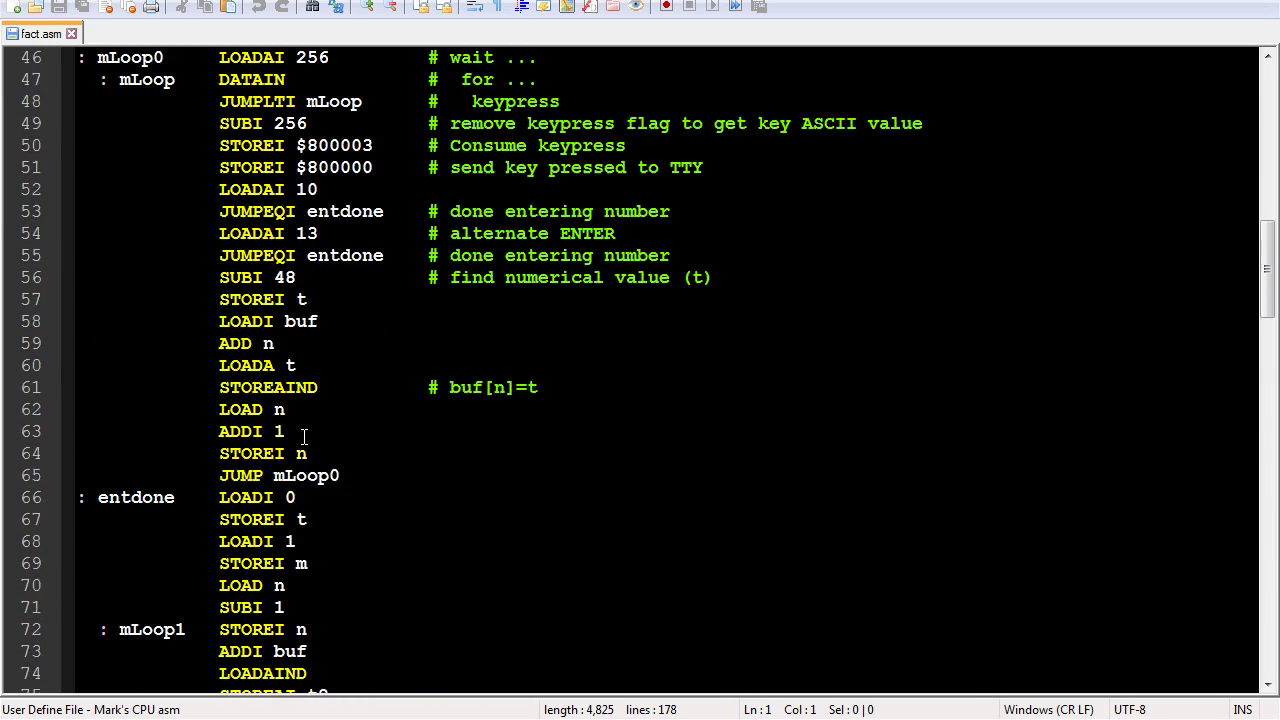
pyautogui.scroll(-3, 305, 436)
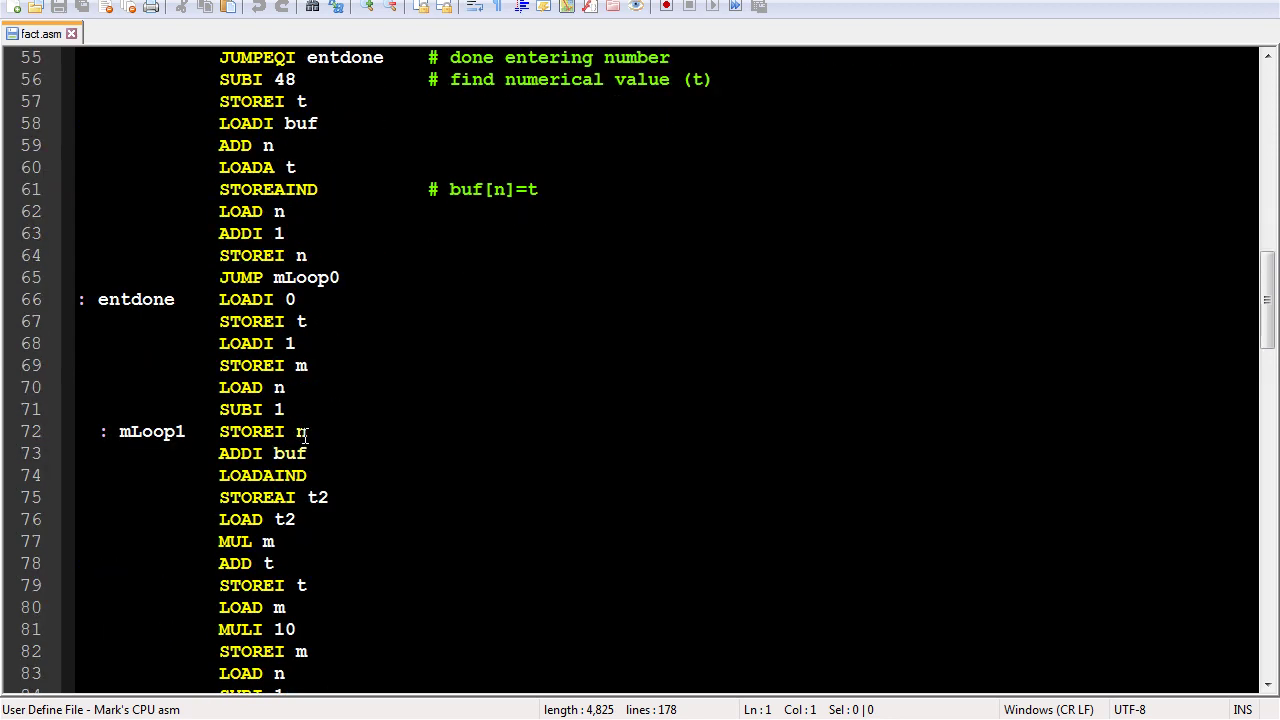
pyautogui.scroll(-1, 305, 436)
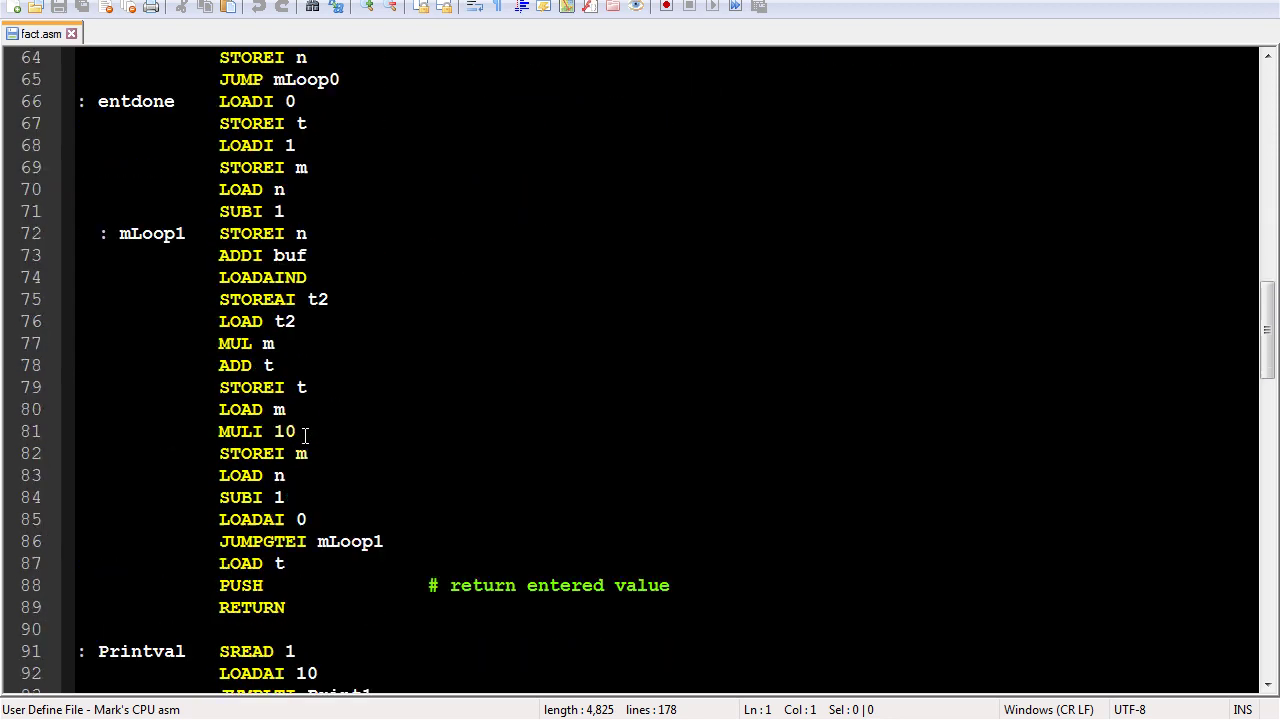
pyautogui.scroll(-8, 305, 436)
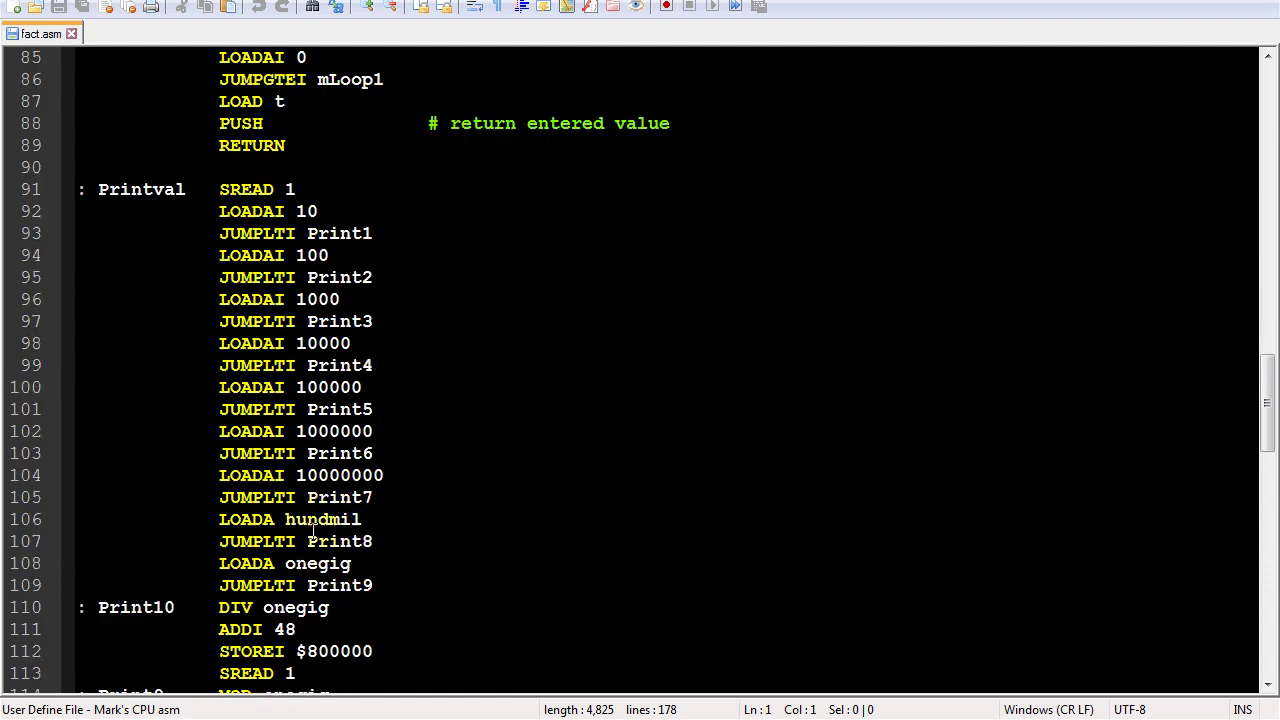
pyautogui.scroll(-2, 310, 530)
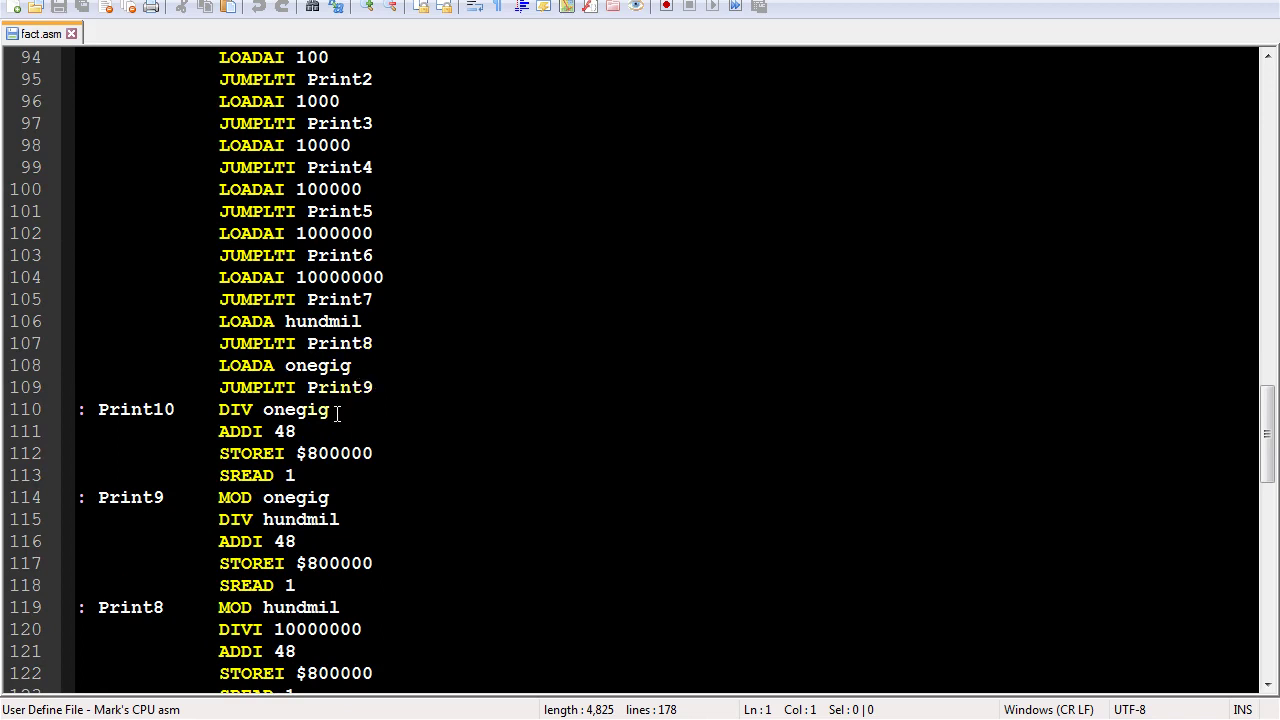
pyautogui.scroll(-1, 381, 414)
pyautogui.scroll(-1, 381, 414)
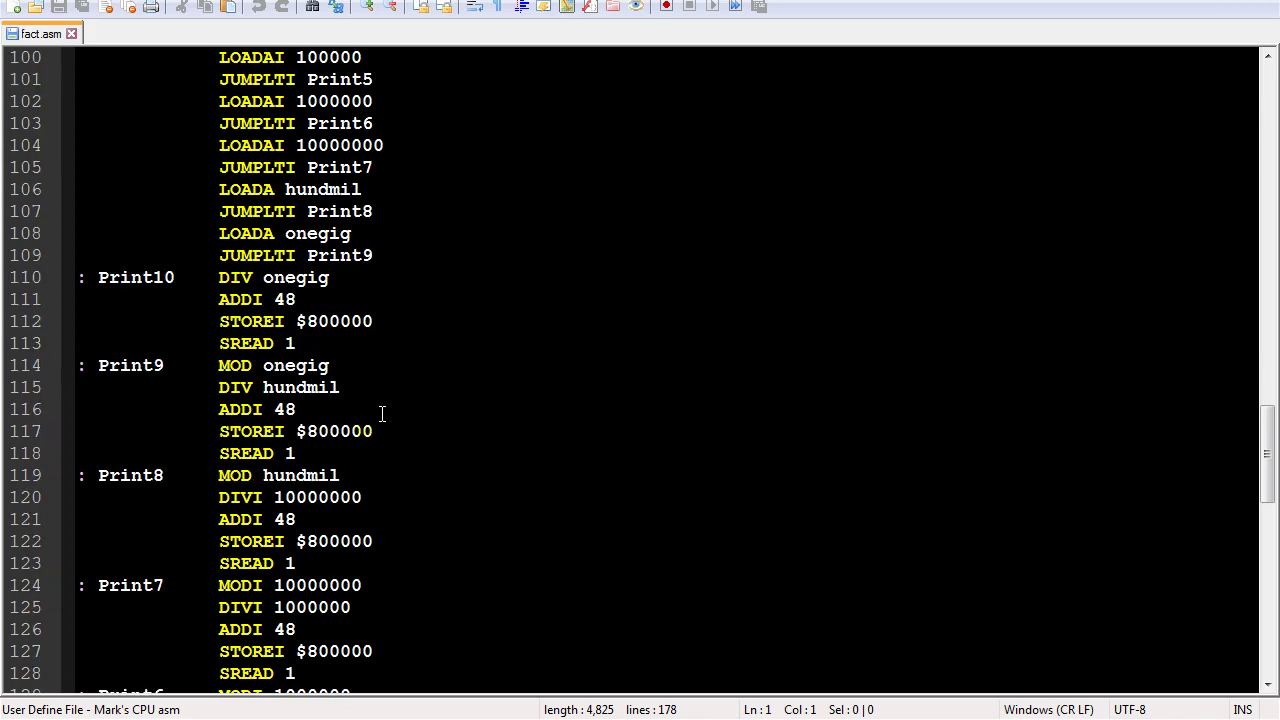
pyautogui.scroll(-4, 381, 414)
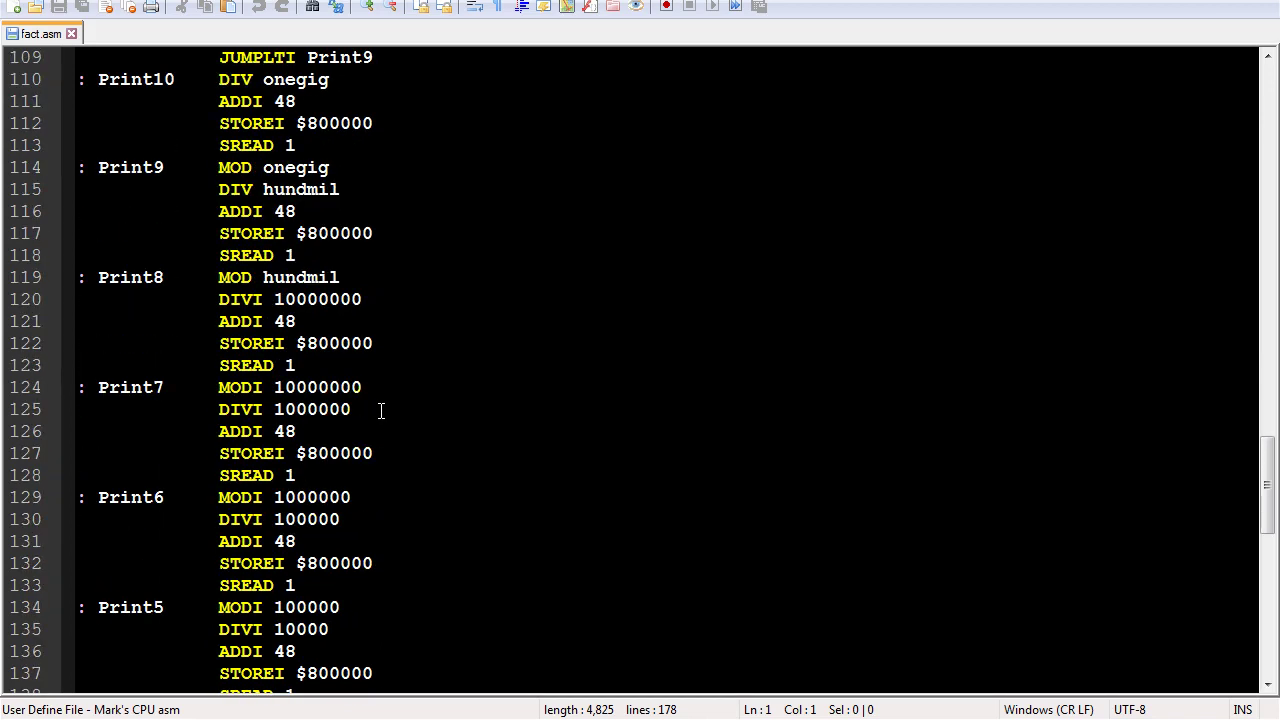
pyautogui.scroll(-6, 381, 411)
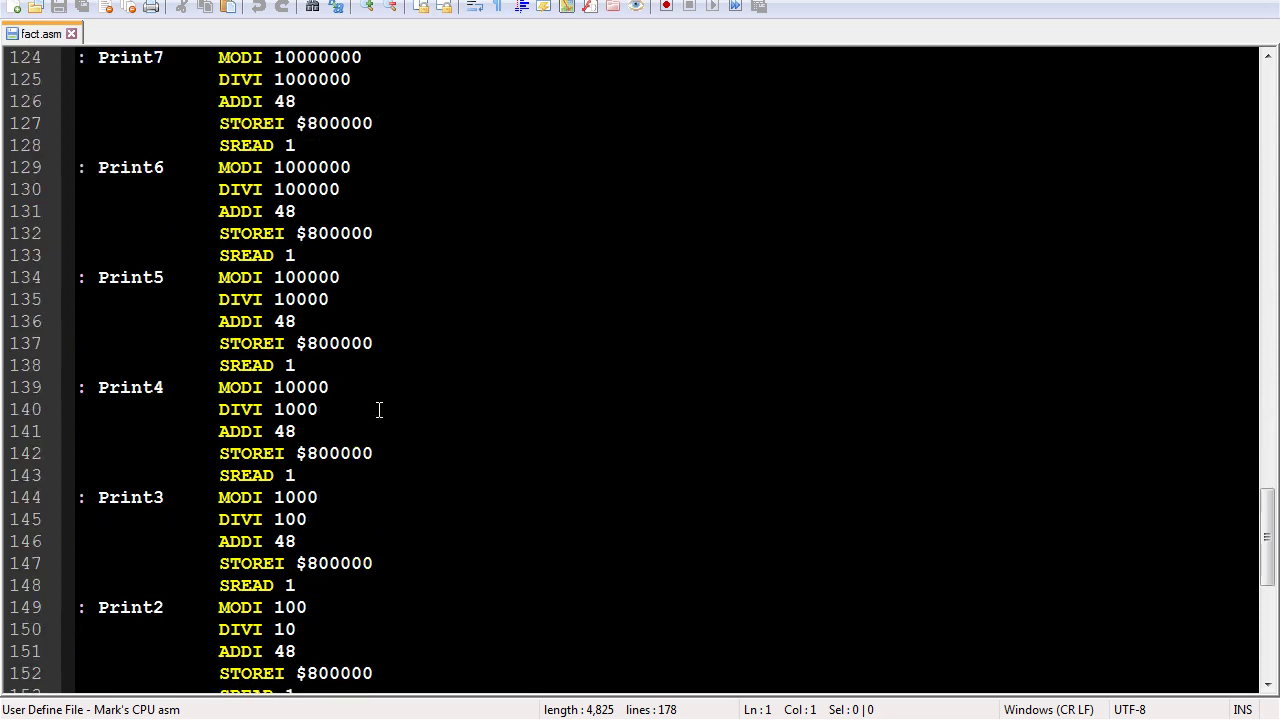
# Step: Enter 6 at the raytracer's Choice prompt to render the green, purple and yellow ball scene
pyautogui.scroll(-1, 379, 410)
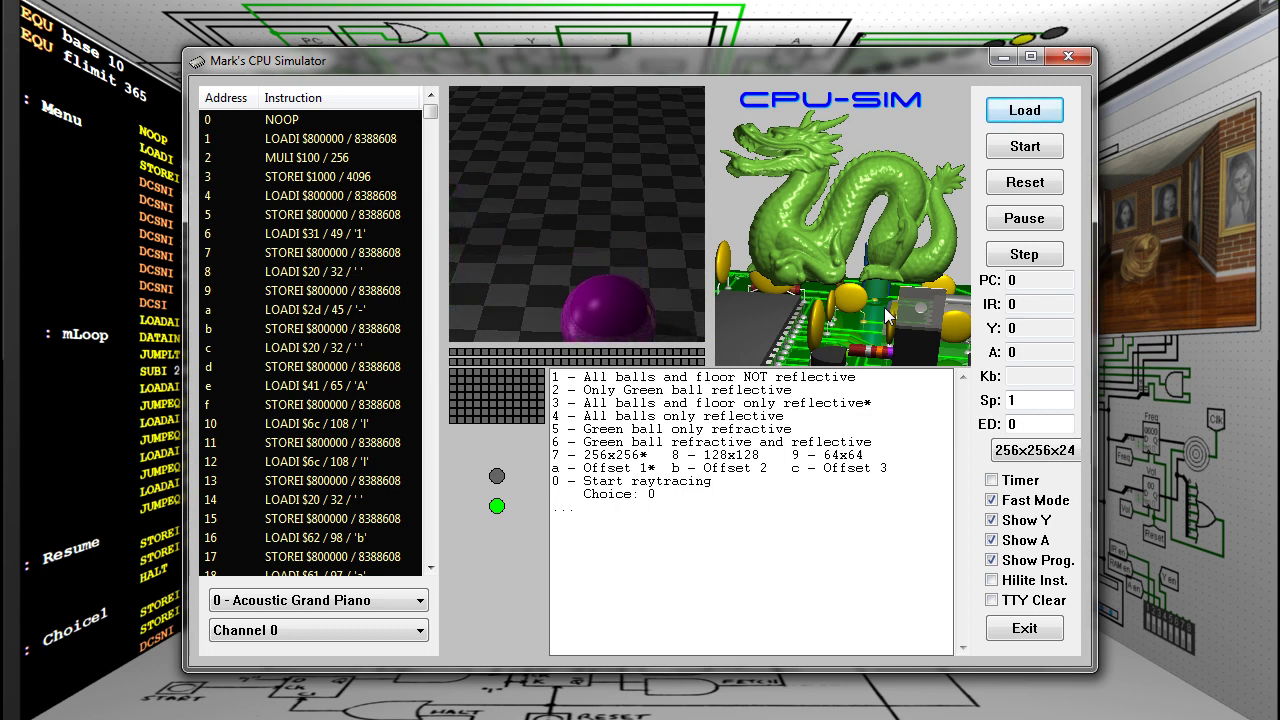
pyautogui.write('6x256*   8 - 128x128')
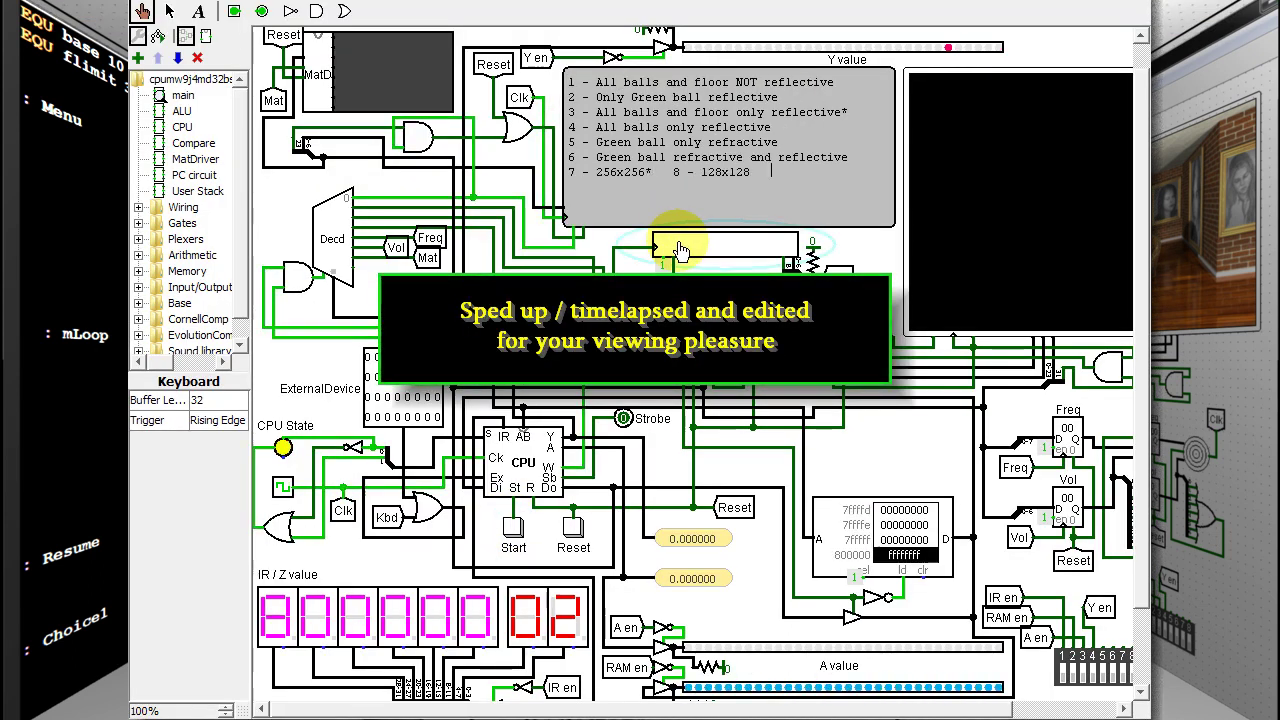
# Step: Answer the Logisim TTY menu with 1 and then 0 to begin raytracing
pyautogui.press('1')
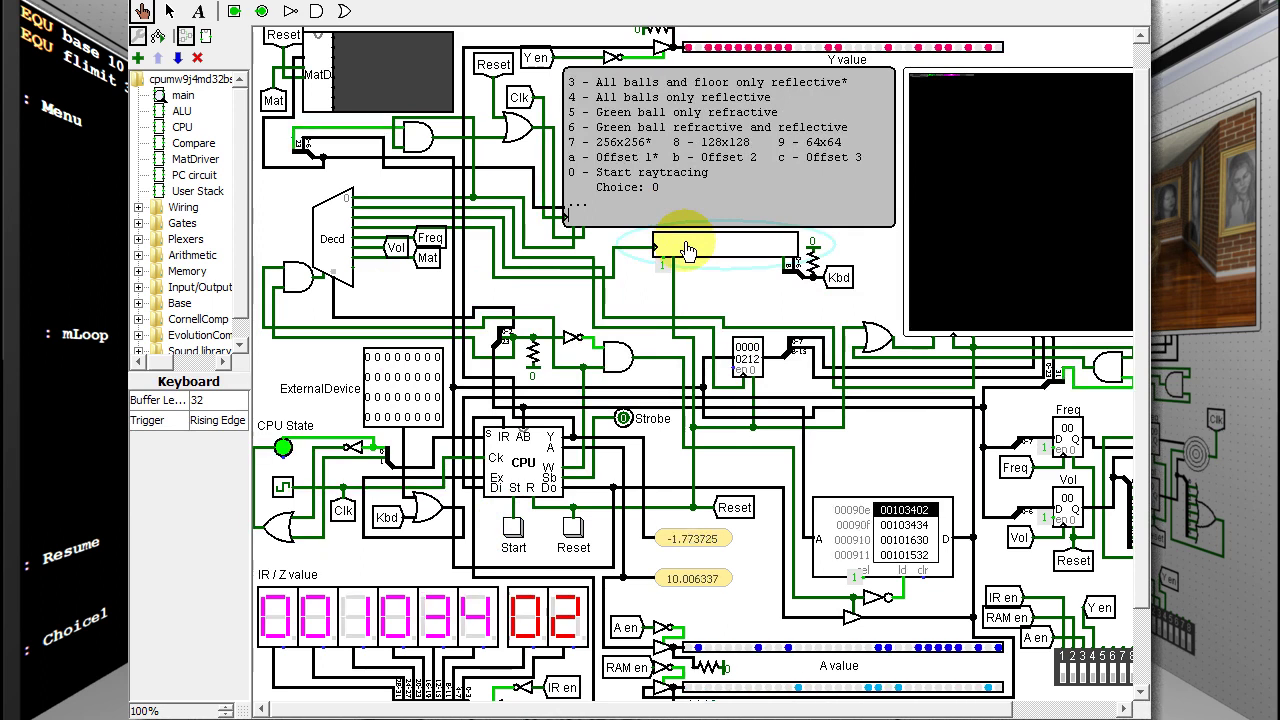
pyautogui.press('0')
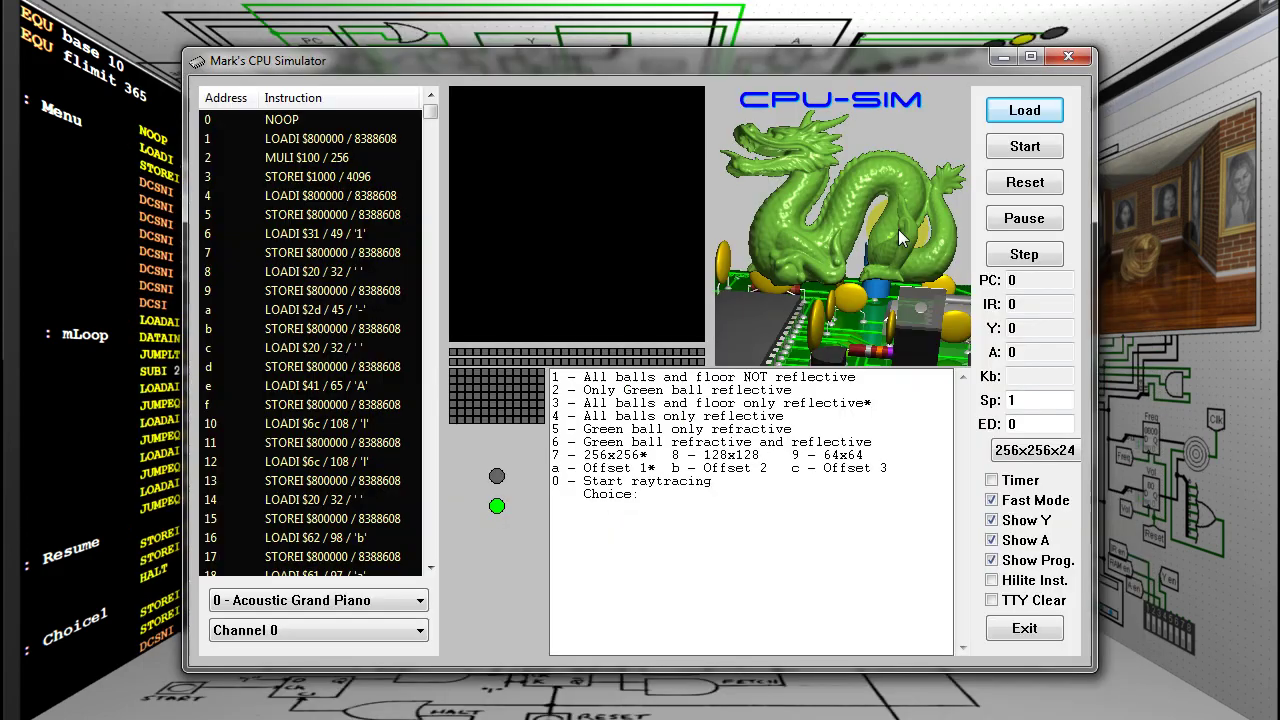
# Step: Enter 9, c and 0 at the Choice prompt for 64x64 offset 3, then pause and resume
pyautogui.write('9')
pyautogui.write('ce: c')
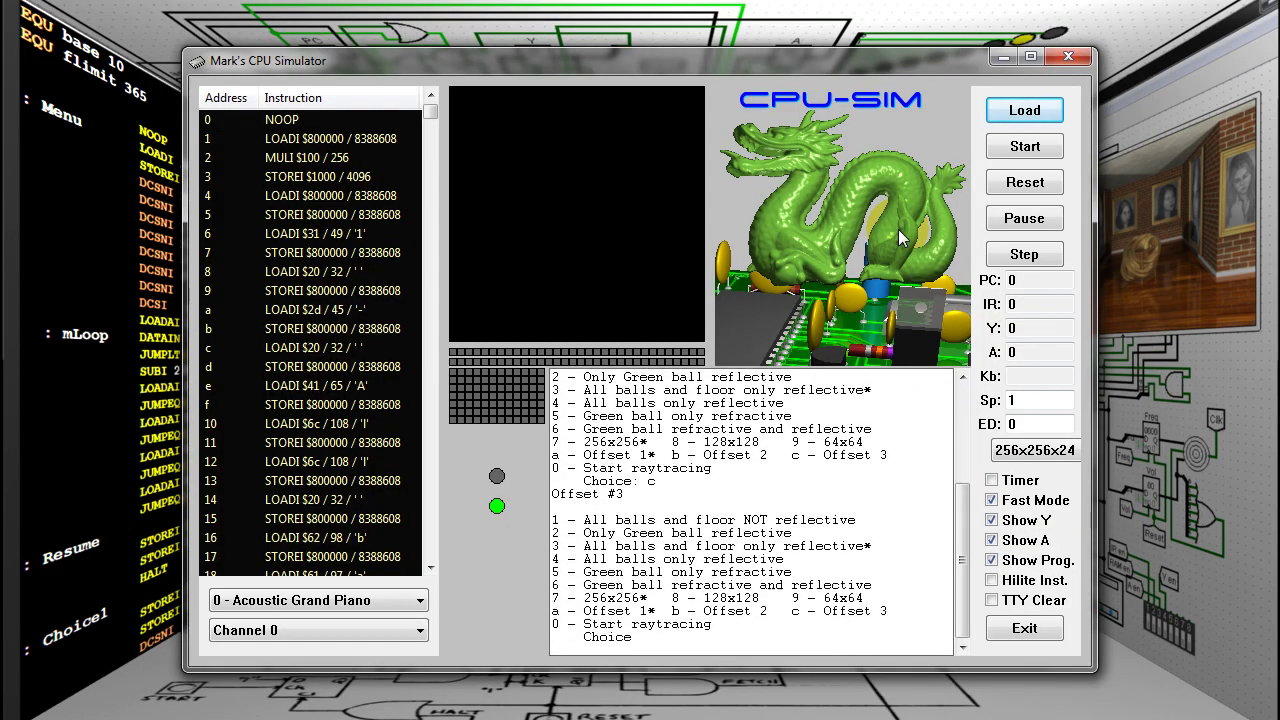
pyautogui.write('0')
pyautogui.click(1040, 232)
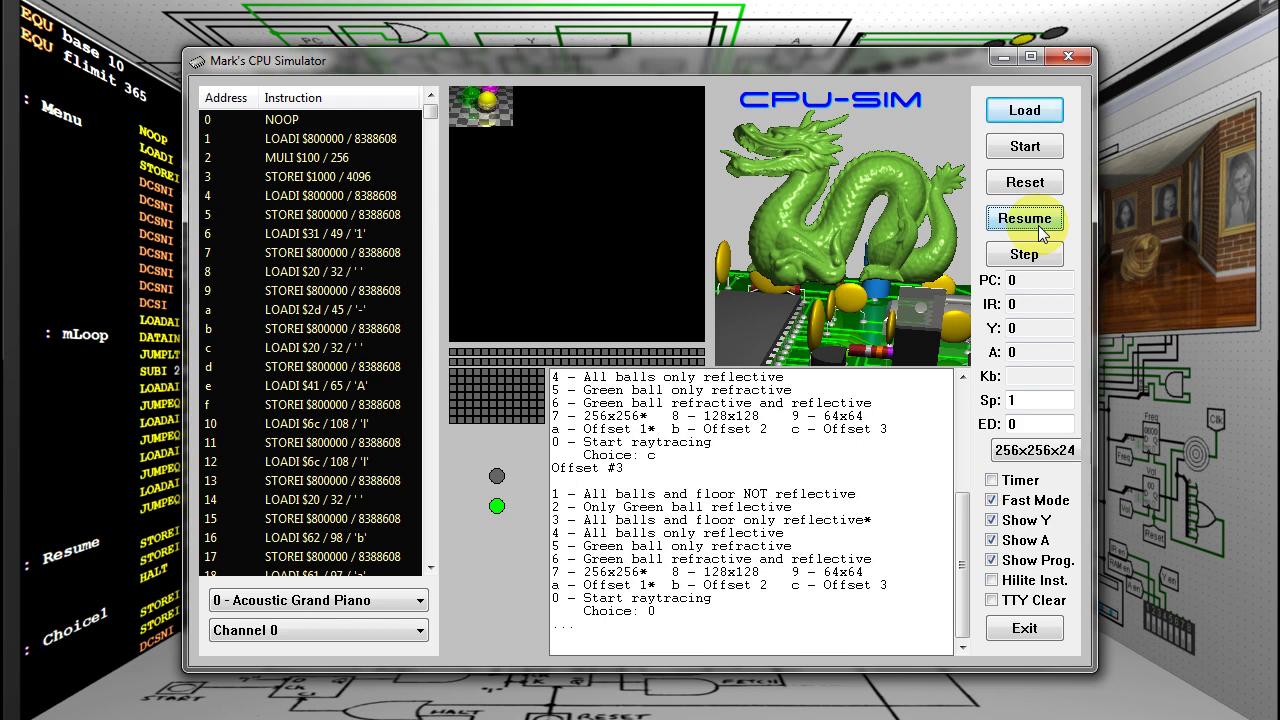
pyautogui.click(1038, 225)
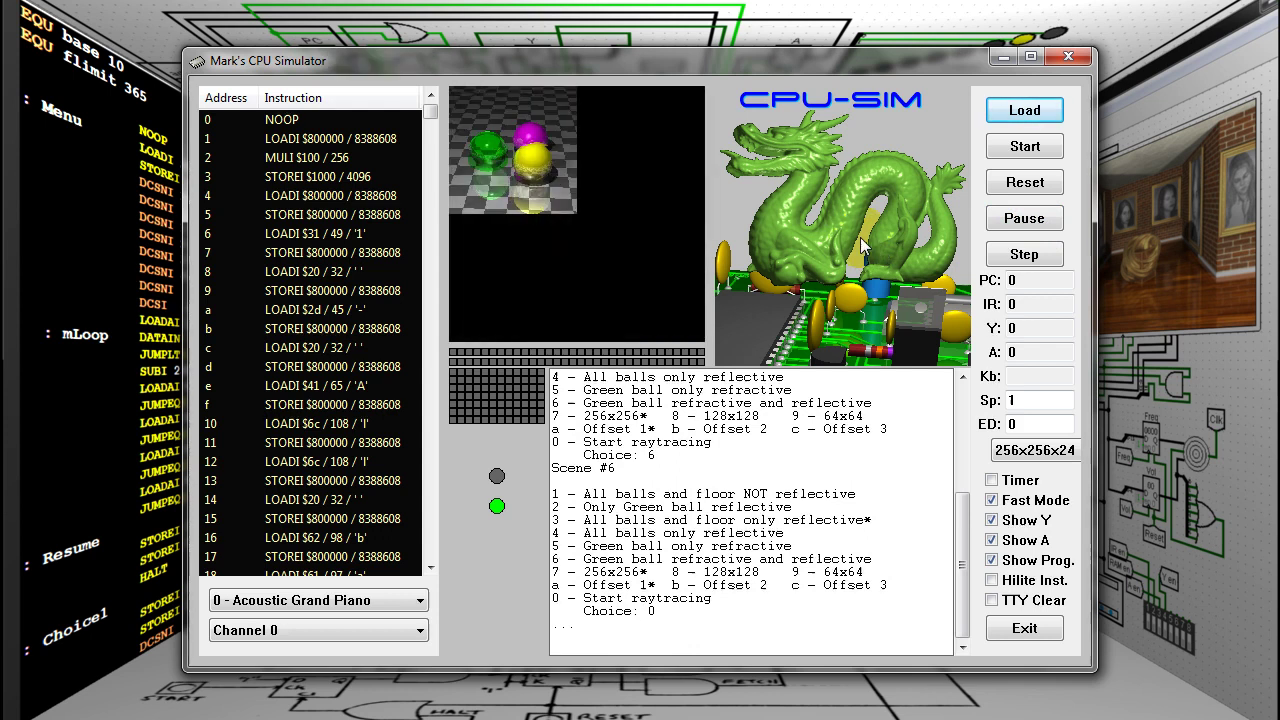
# Step: Enter 9 then 7 at the Choice prompt for 256x256 and pause the render
pyautogui.write('9')
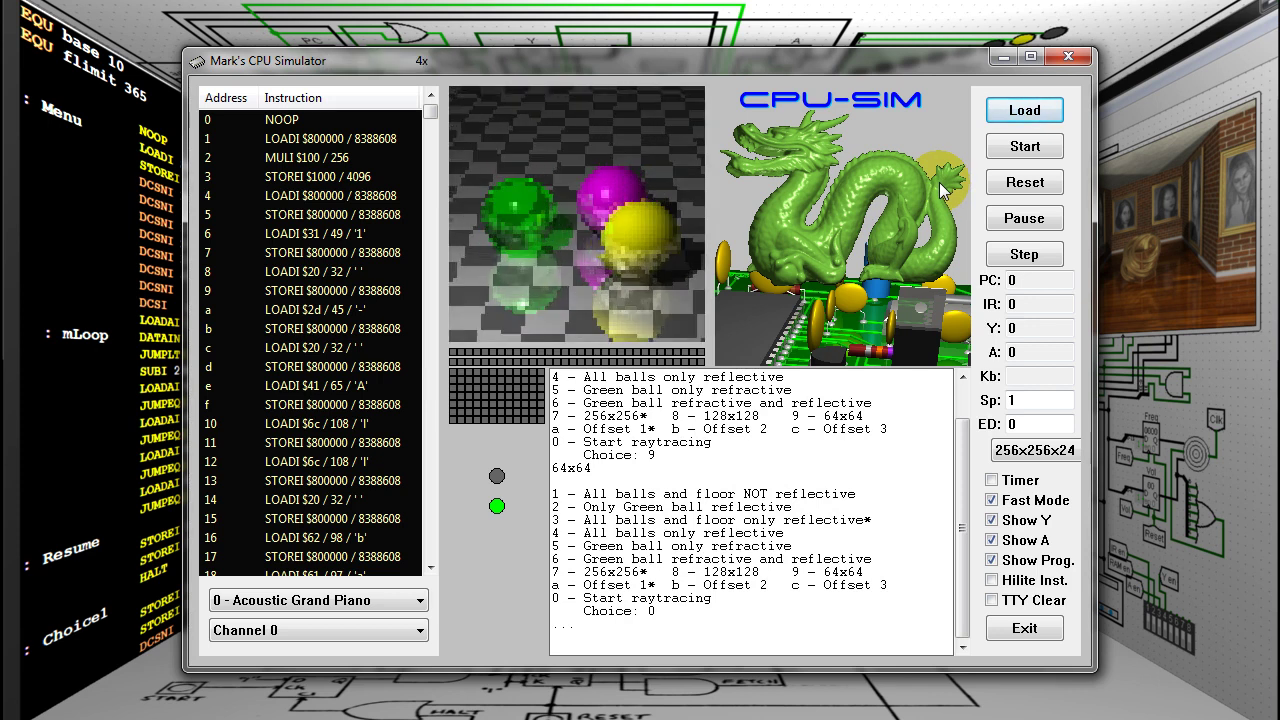
pyautogui.press('BackSpace')
pyautogui.write('7')
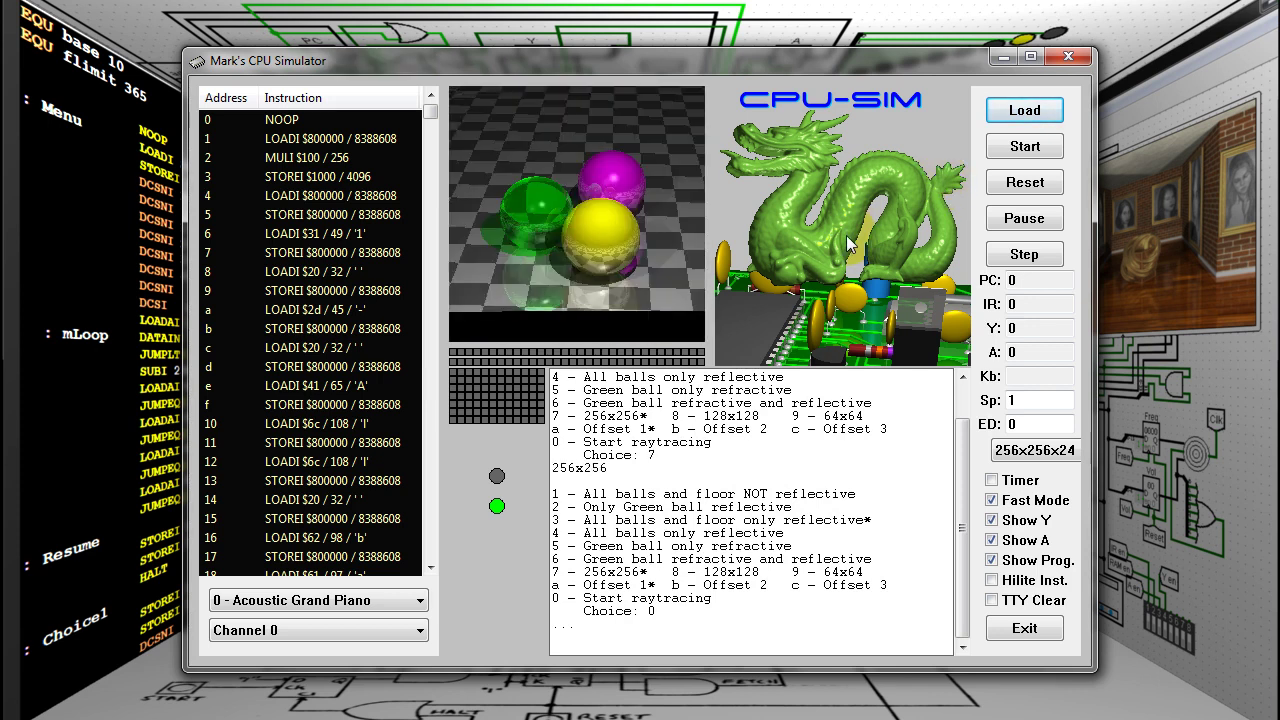
pyautogui.click(1024, 220)
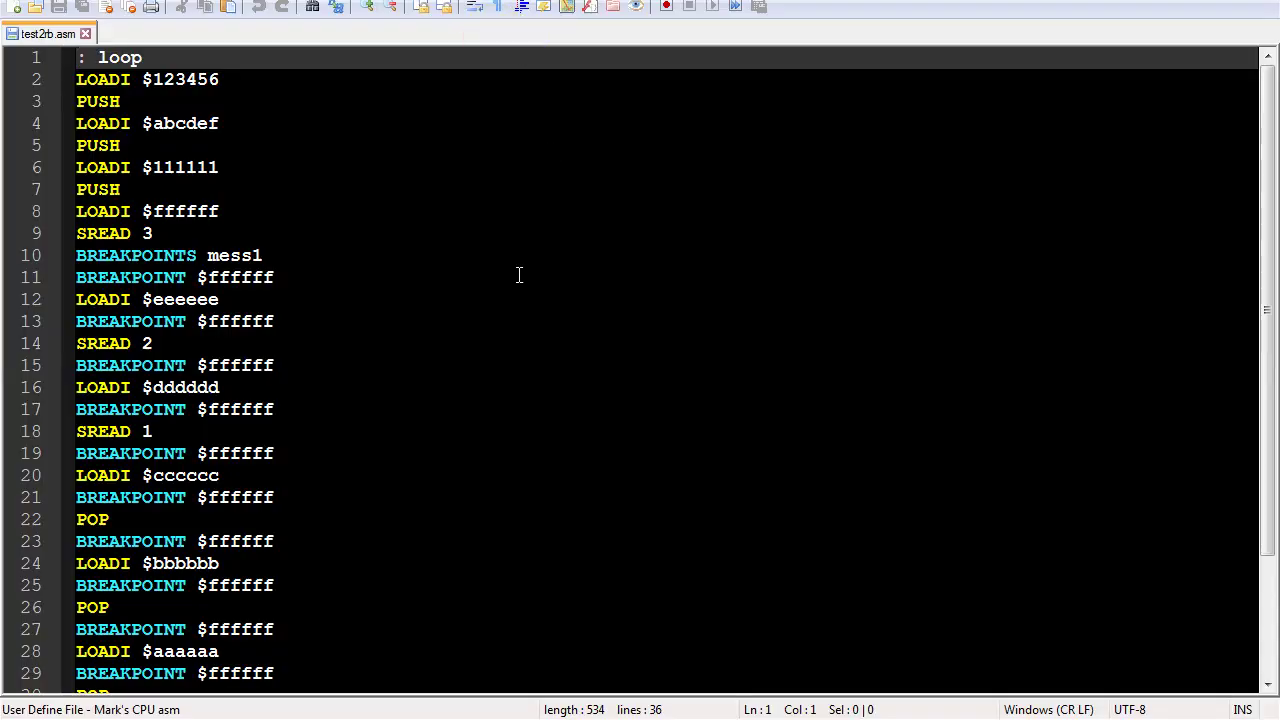
# Step: Scroll test2rb.asm down to its last line
pyautogui.scroll(-2, 519, 275)
pyautogui.scroll(-1, 519, 275)
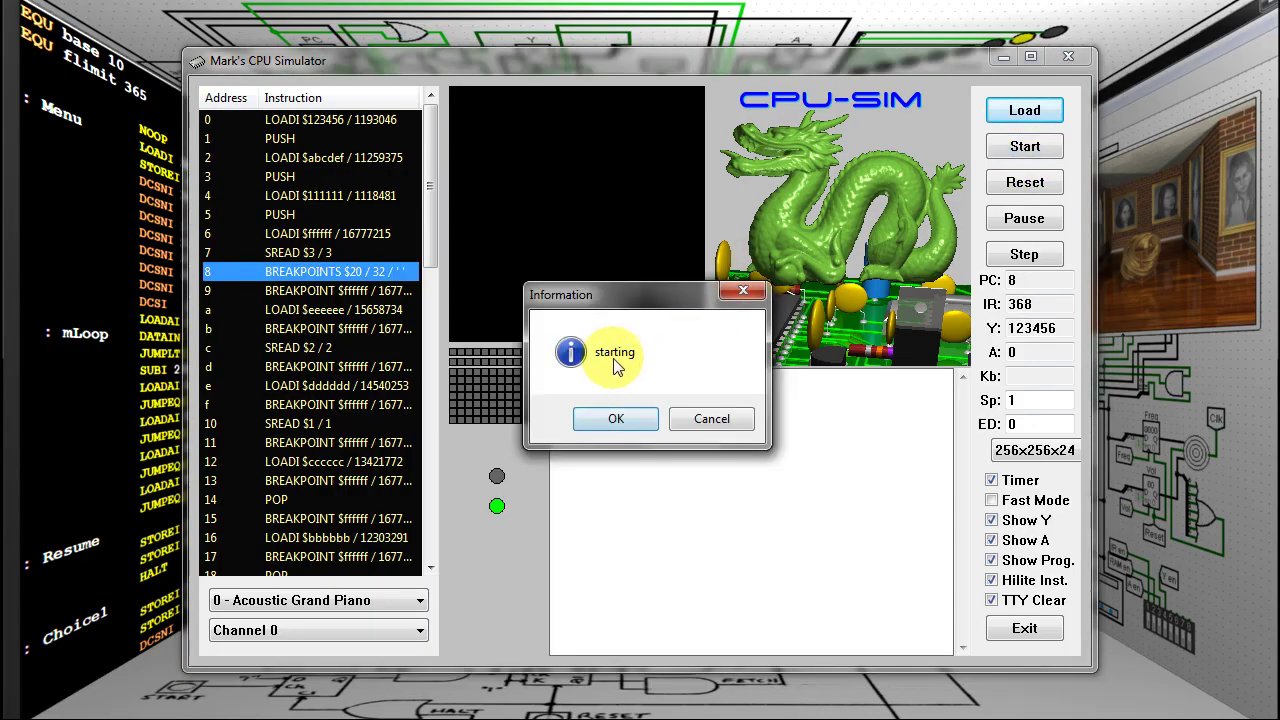
# Step: Step through test2rb's breakpoints with OK, then Cancel to run without stops
pyautogui.click(601, 428)
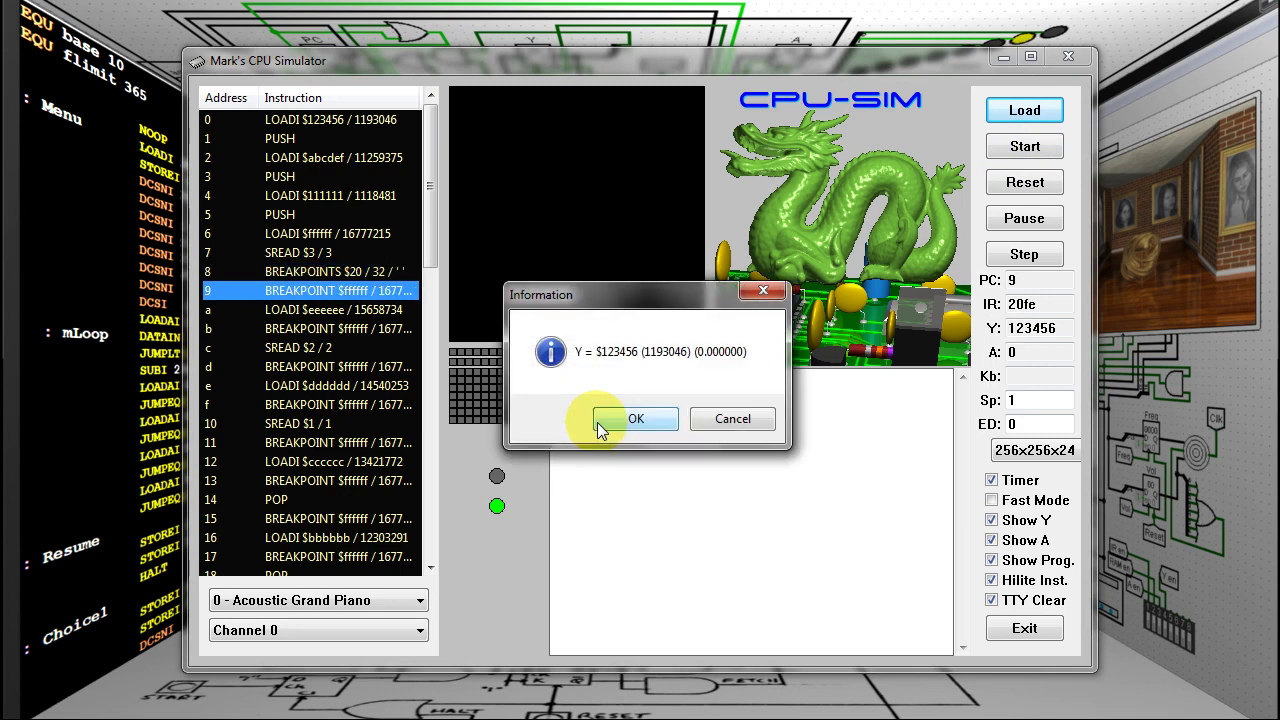
pyautogui.click(638, 424)
pyautogui.click(638, 424)
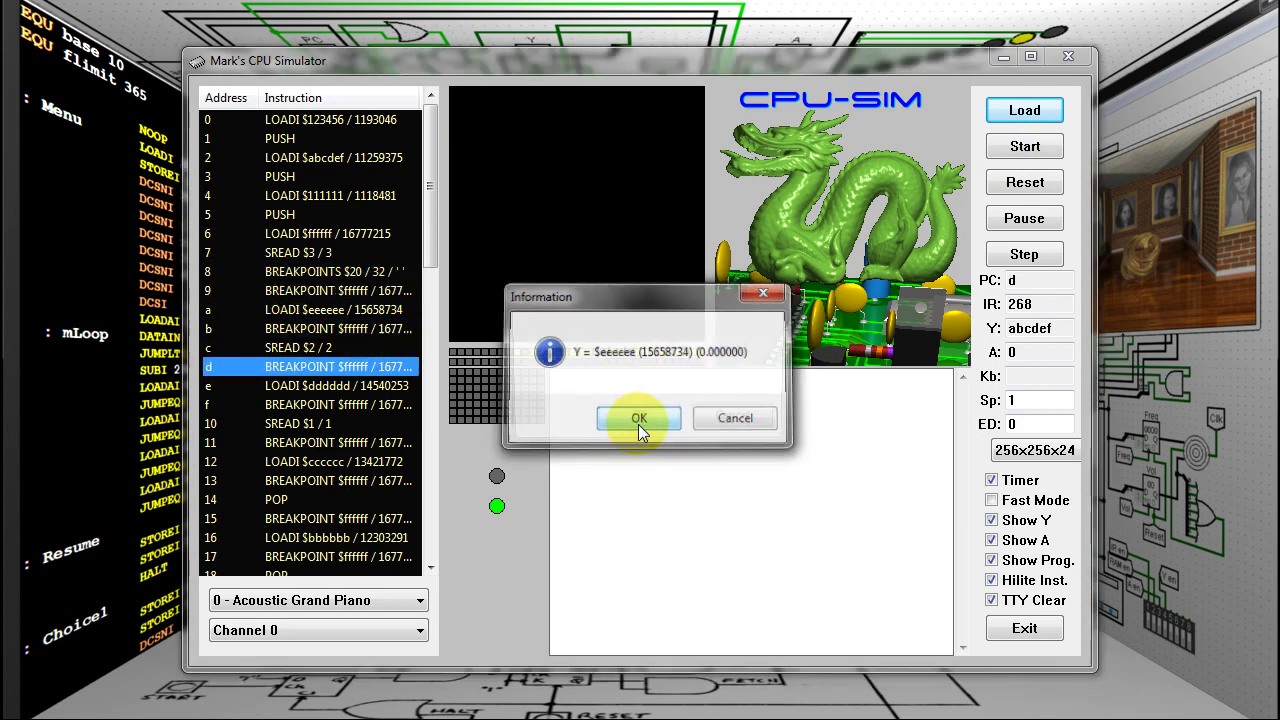
pyautogui.click(638, 424)
pyautogui.click(638, 424)
pyautogui.click(638, 424)
pyautogui.click(638, 424)
pyautogui.click(638, 424)
pyautogui.click(638, 424)
pyautogui.click(638, 424)
pyautogui.click(638, 424)
pyautogui.click(638, 424)
pyautogui.click(638, 424)
pyautogui.click(638, 424)
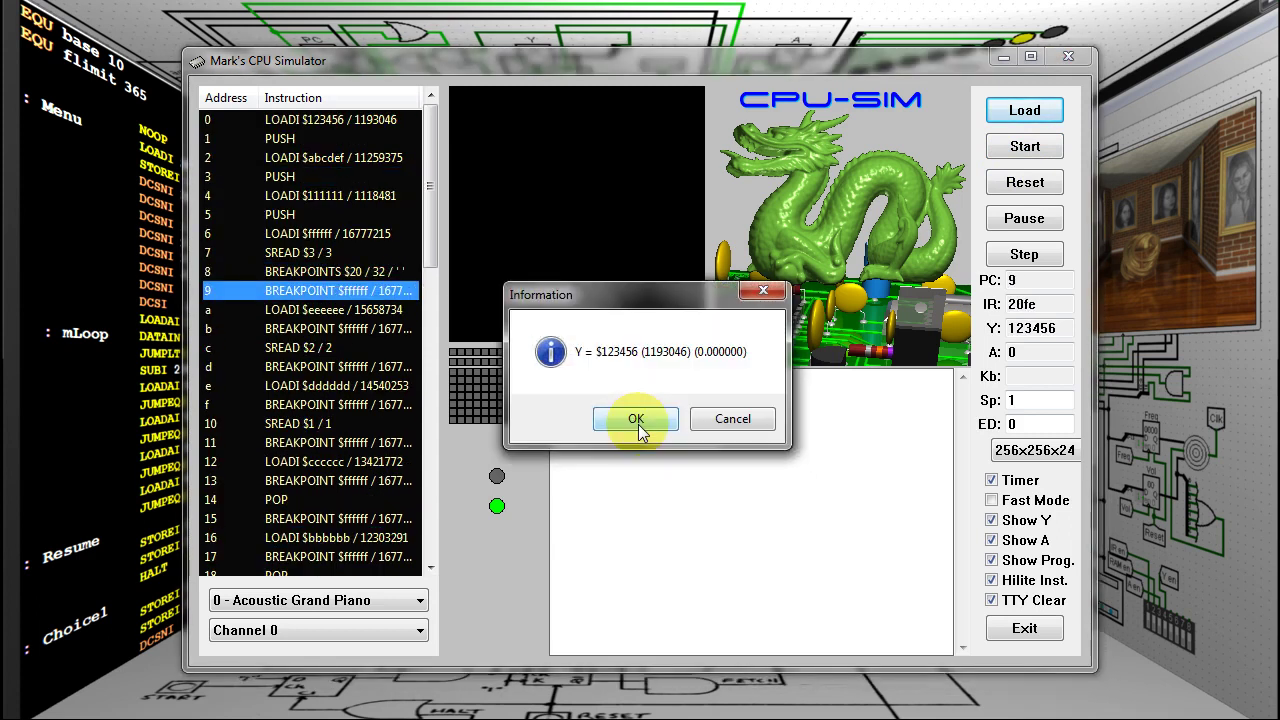
pyautogui.click(638, 424)
pyautogui.click(638, 424)
pyautogui.click(638, 424)
pyautogui.click(638, 424)
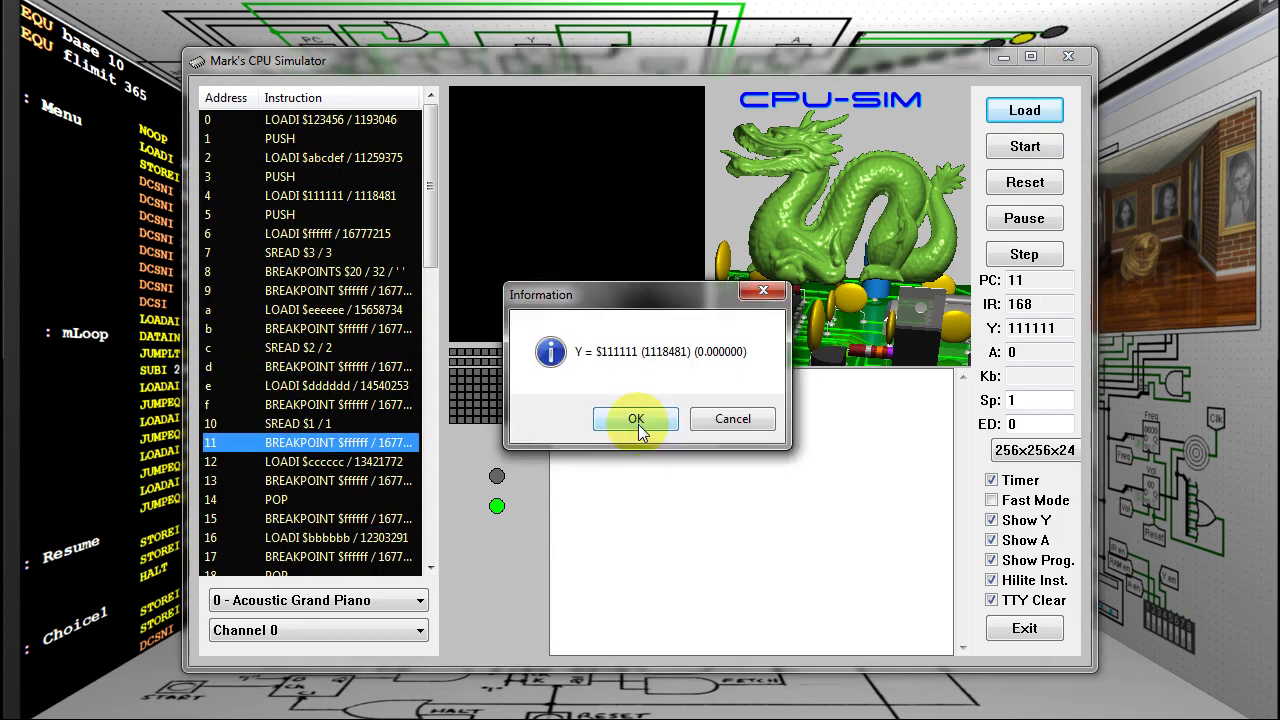
pyautogui.click(731, 424)
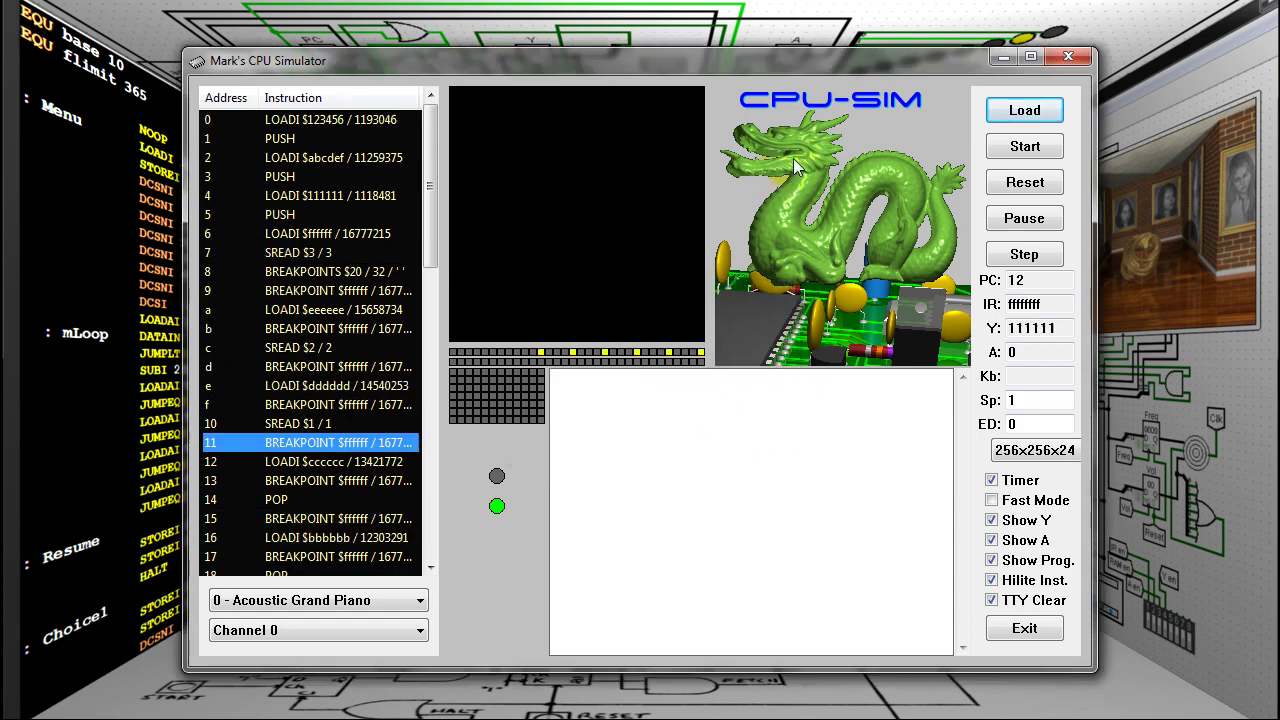
# Step: Re-enable Process breakpoints, pass two more breakpoints, then Cancel to let it run on
pyautogui.rightClick(812, 70)
pyautogui.click(851, 518)
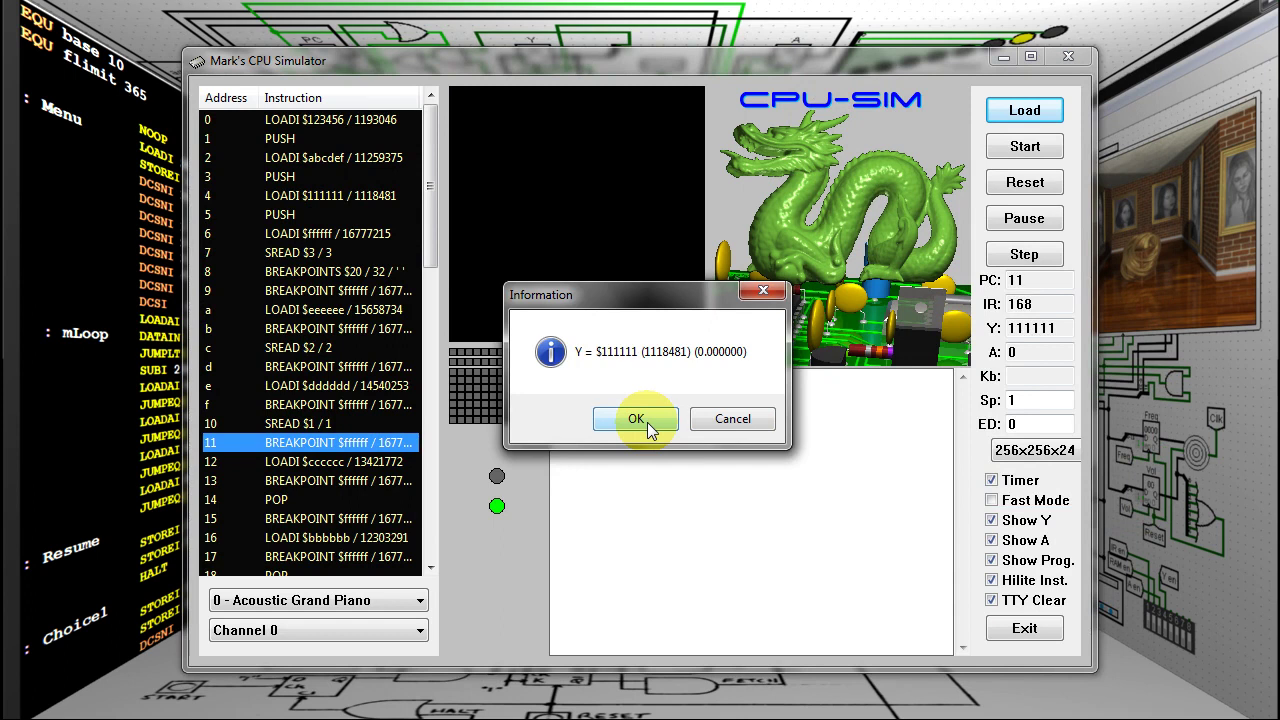
pyautogui.click(647, 422)
pyautogui.click(647, 422)
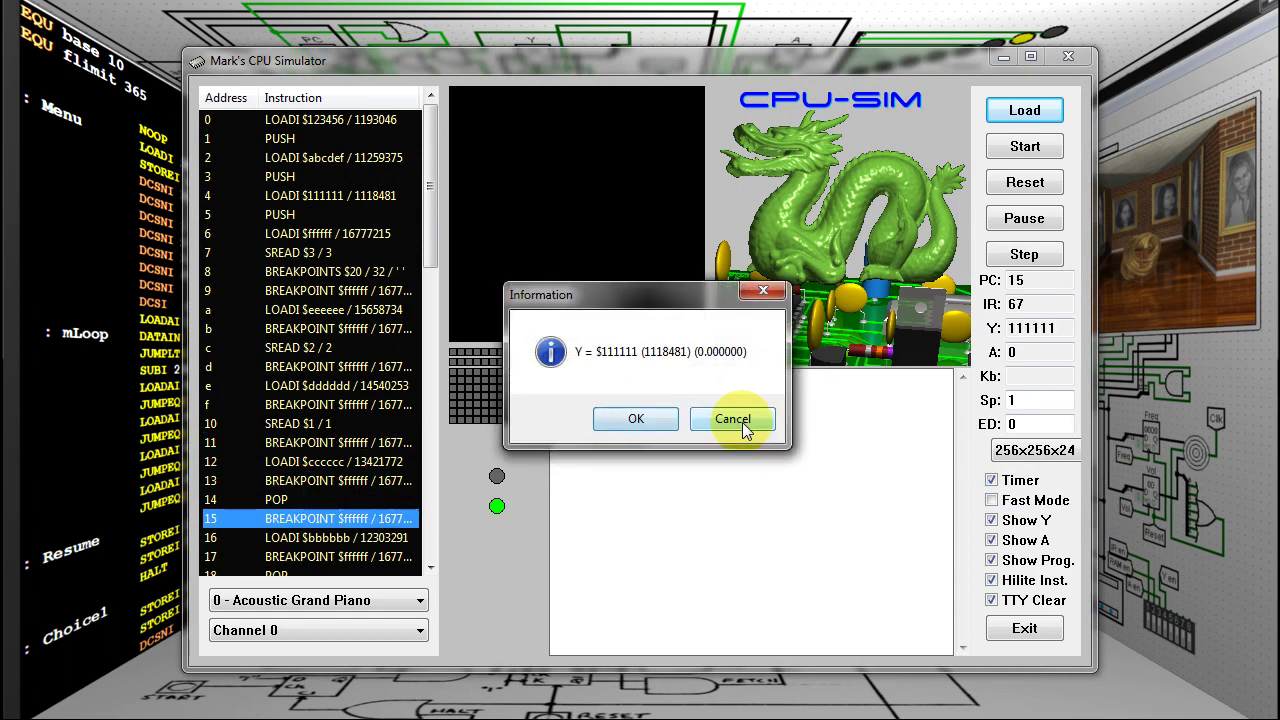
pyautogui.click(742, 422)
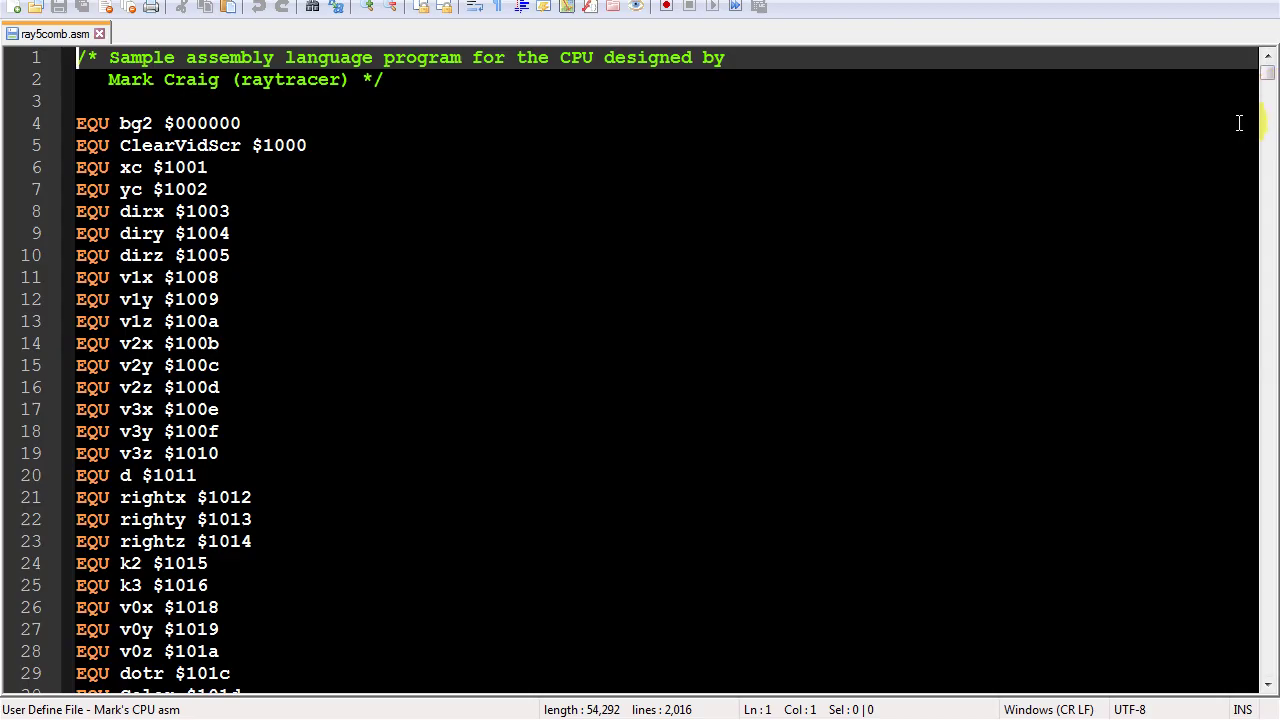
# Step: Scroll ray5comb.asm from the EQU definitions to the Rvx, Rvy, Rvz calculations near line 1021
pyautogui.scroll(-11, 1238, 122)
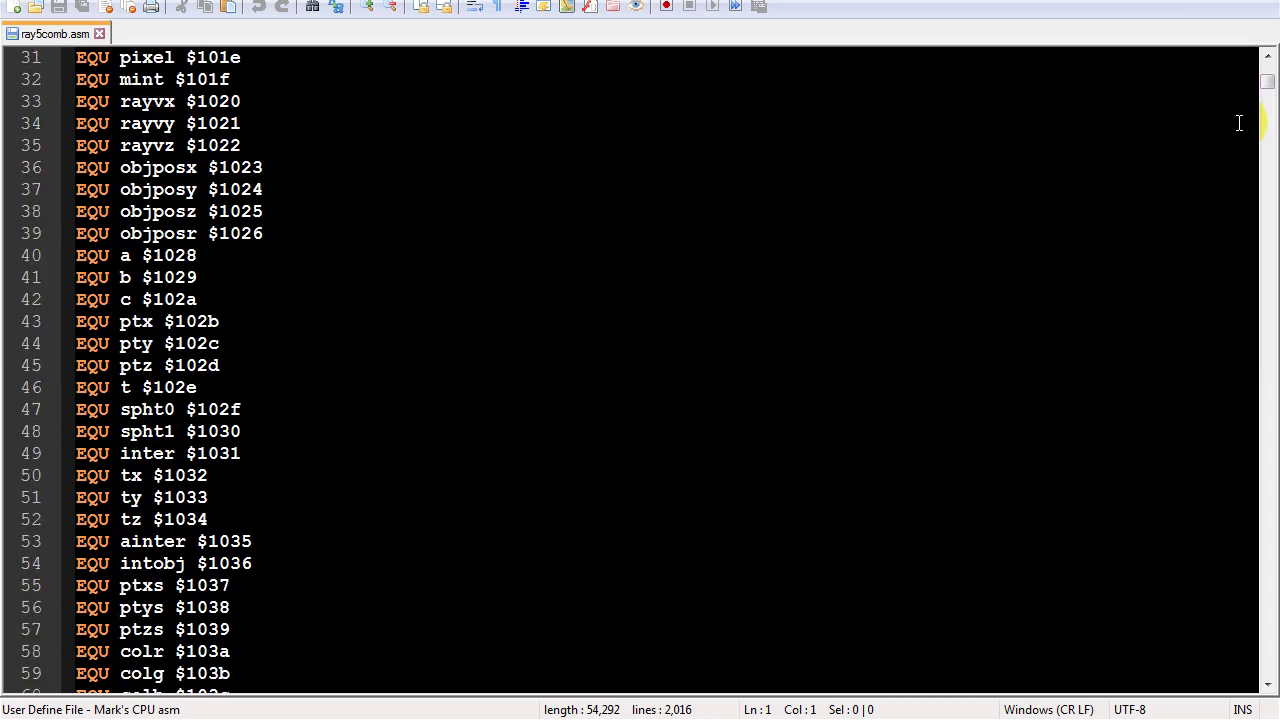
pyautogui.scroll(-11, 1238, 122)
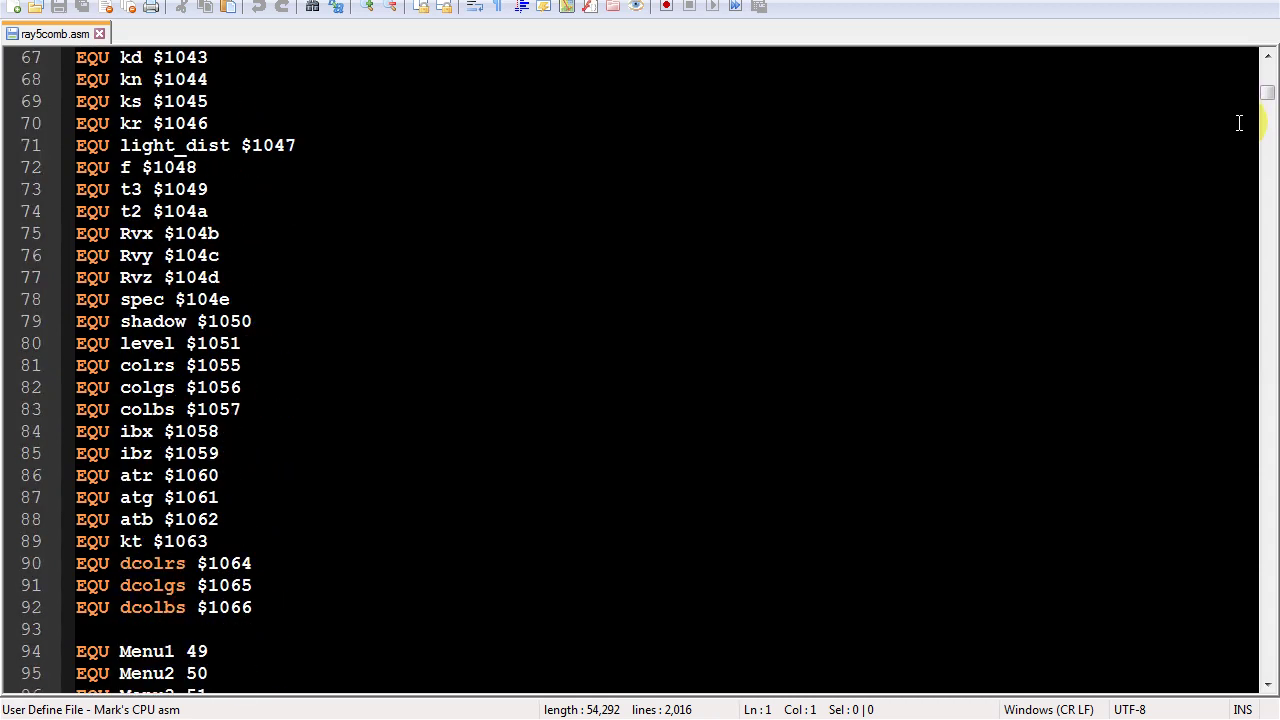
pyautogui.scroll(-13, 1238, 122)
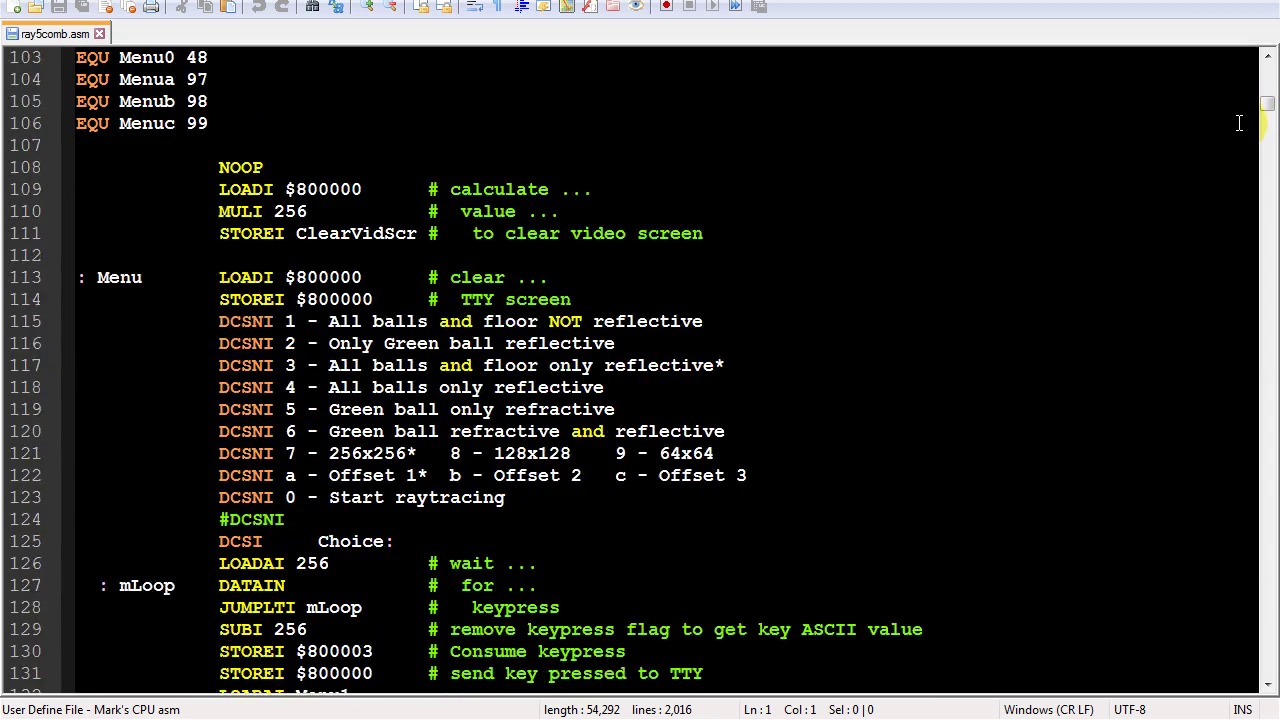
pyautogui.scroll(-10, 1238, 122)
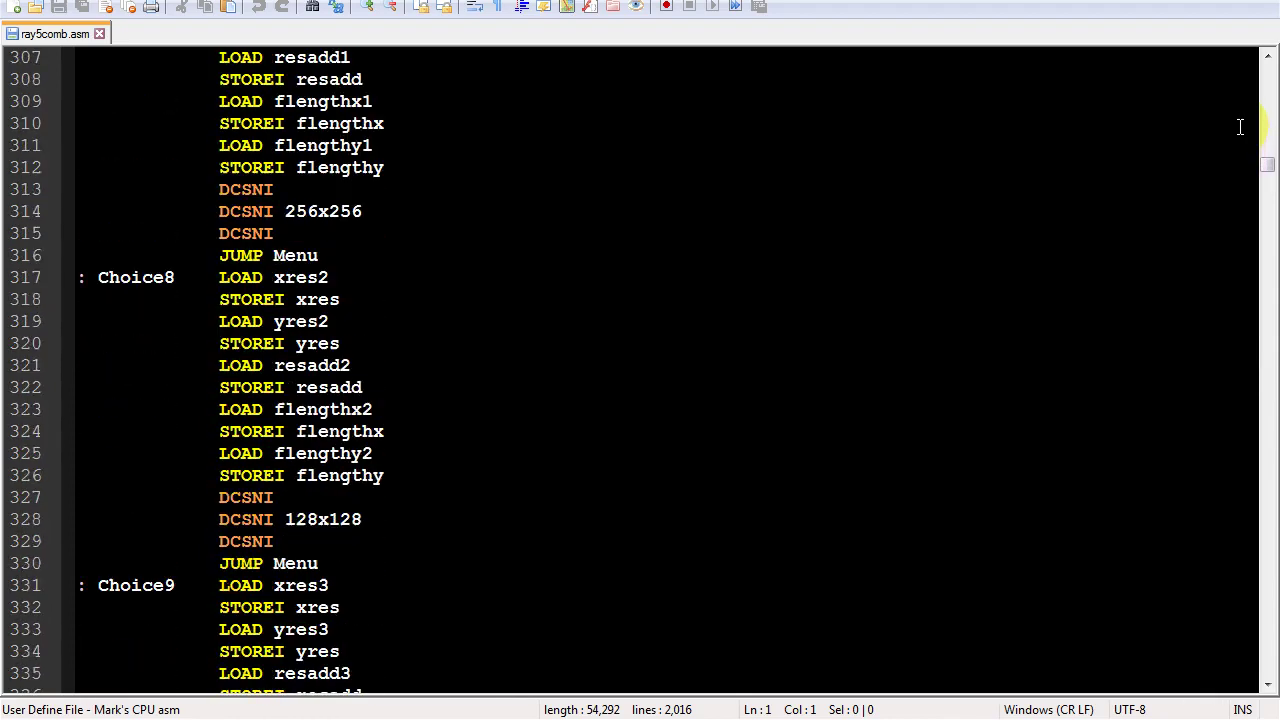
pyautogui.scroll(-20, 1240, 127)
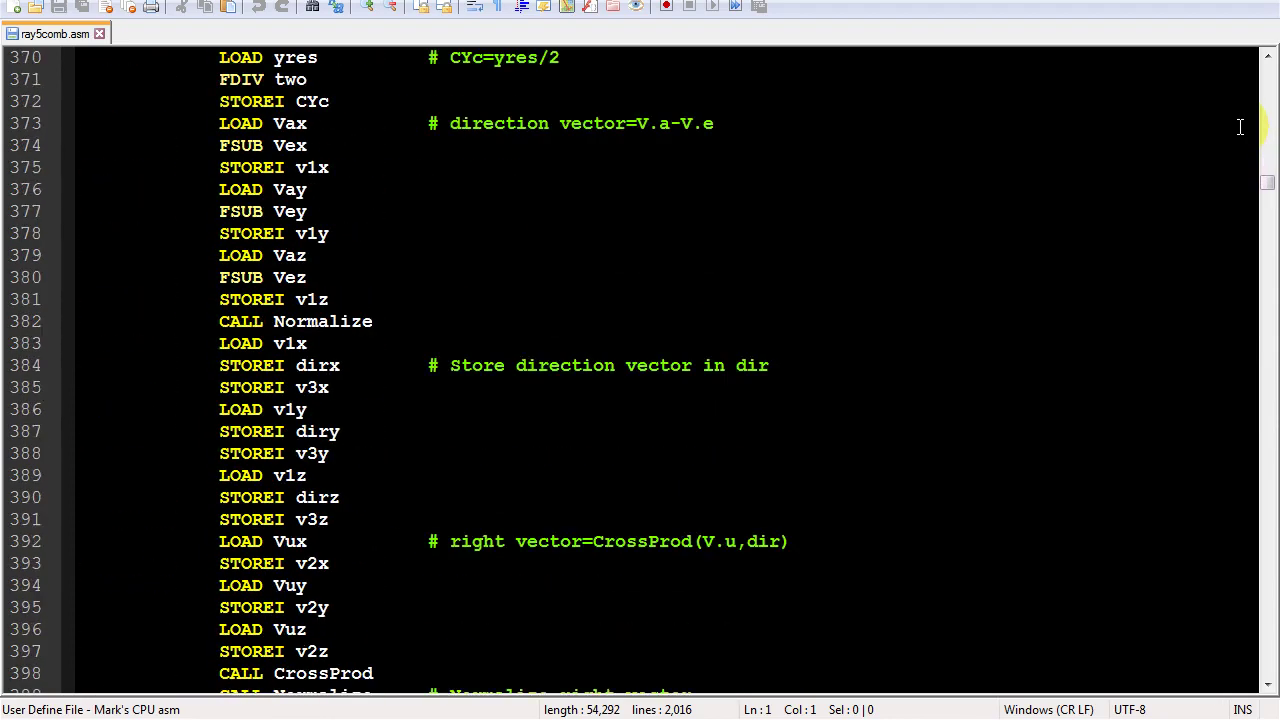
pyautogui.scroll(-16, 1240, 127)
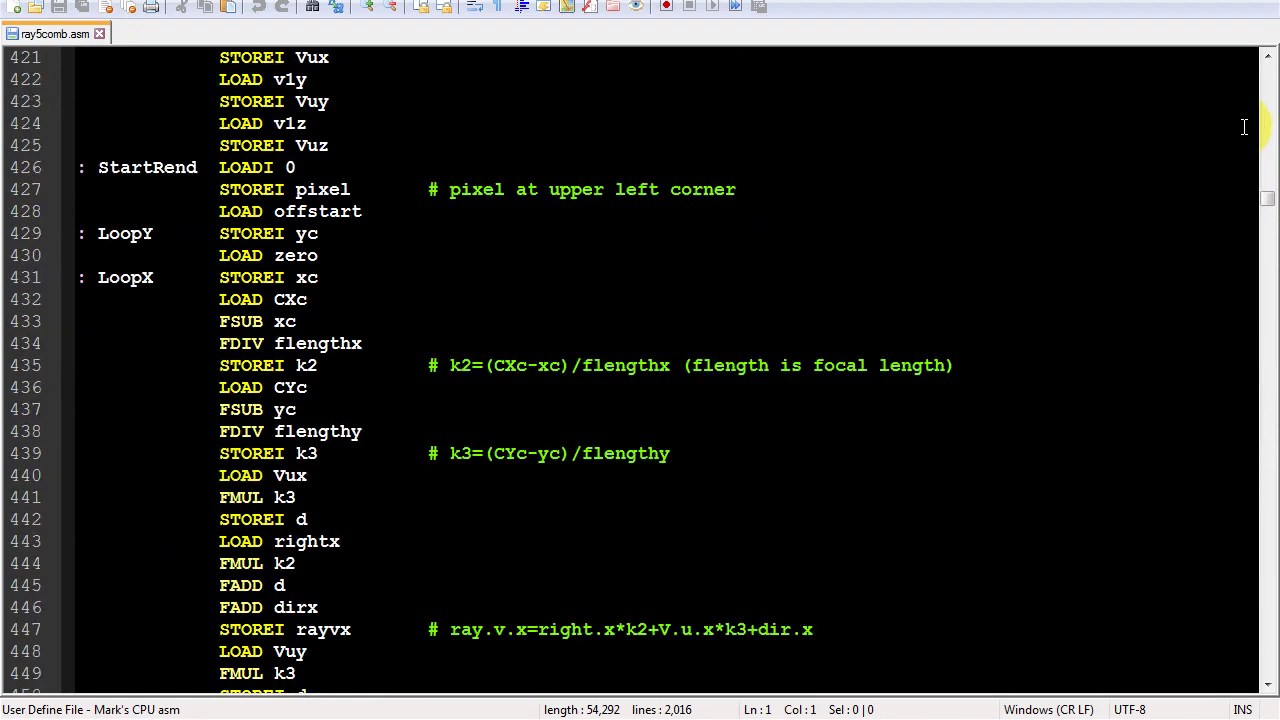
pyautogui.scroll(-20, 1250, 117)
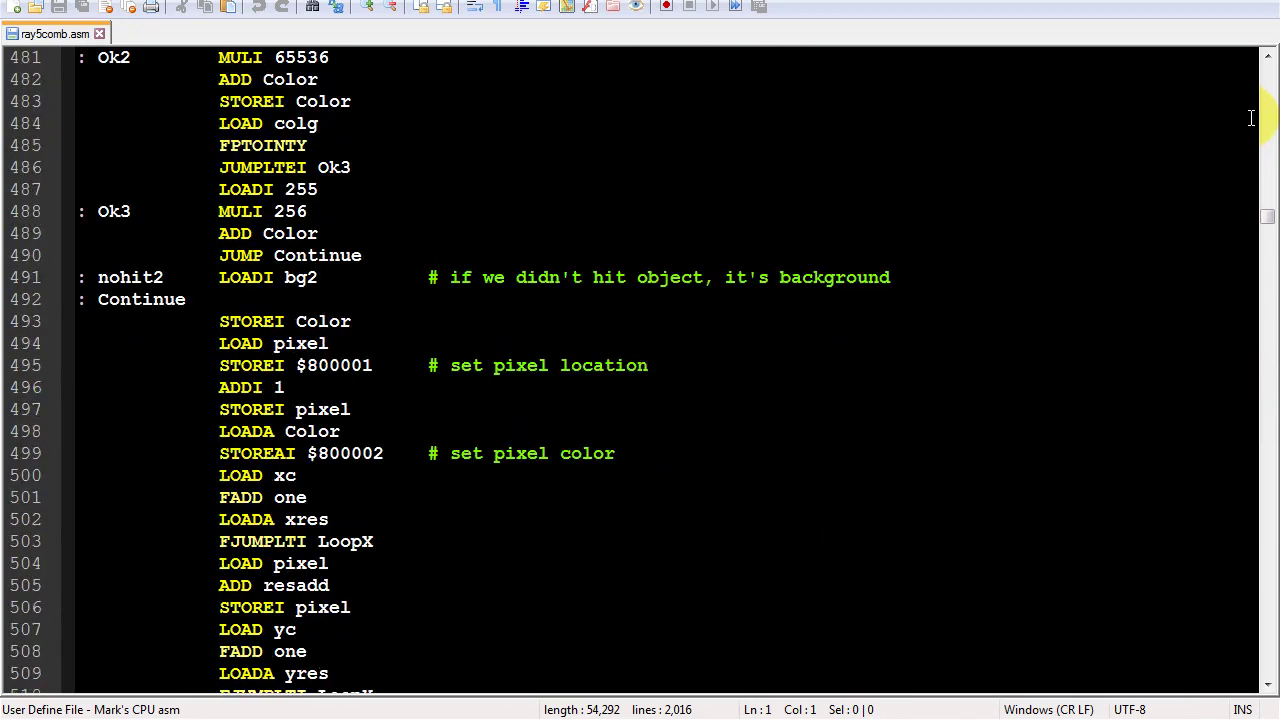
pyautogui.scroll(-20, 1250, 117)
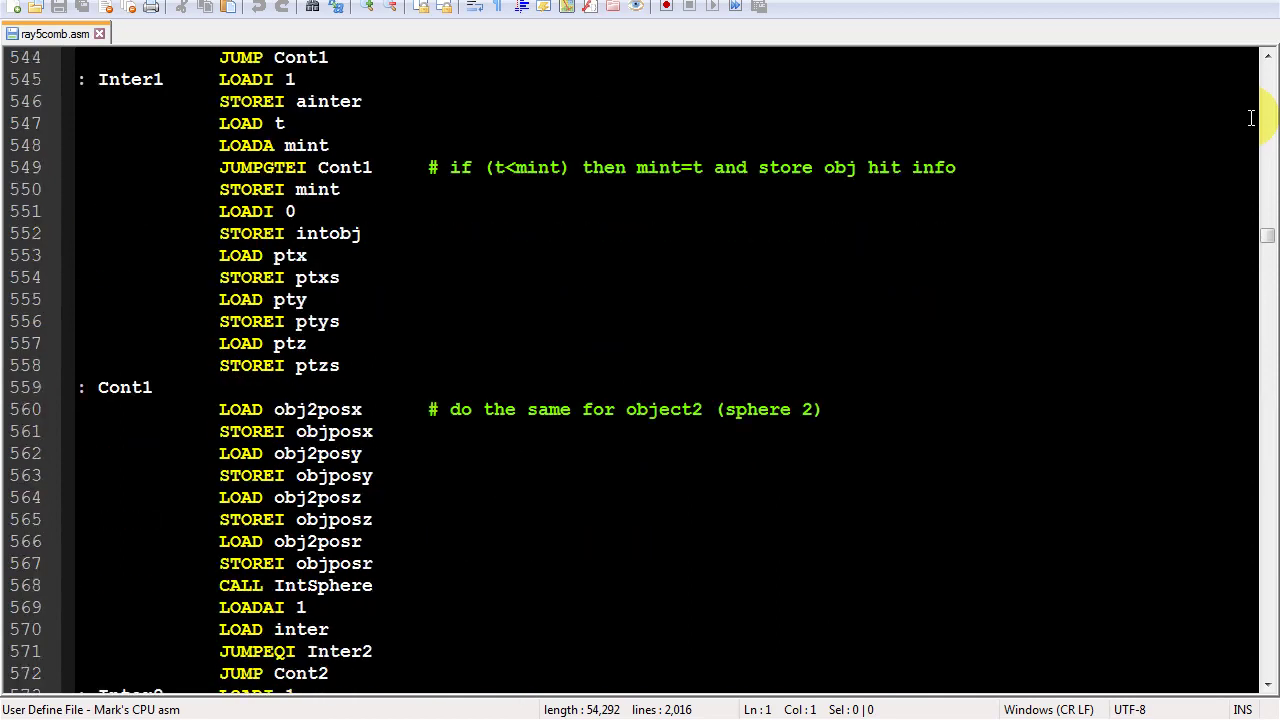
pyautogui.scroll(-20, 1251, 119)
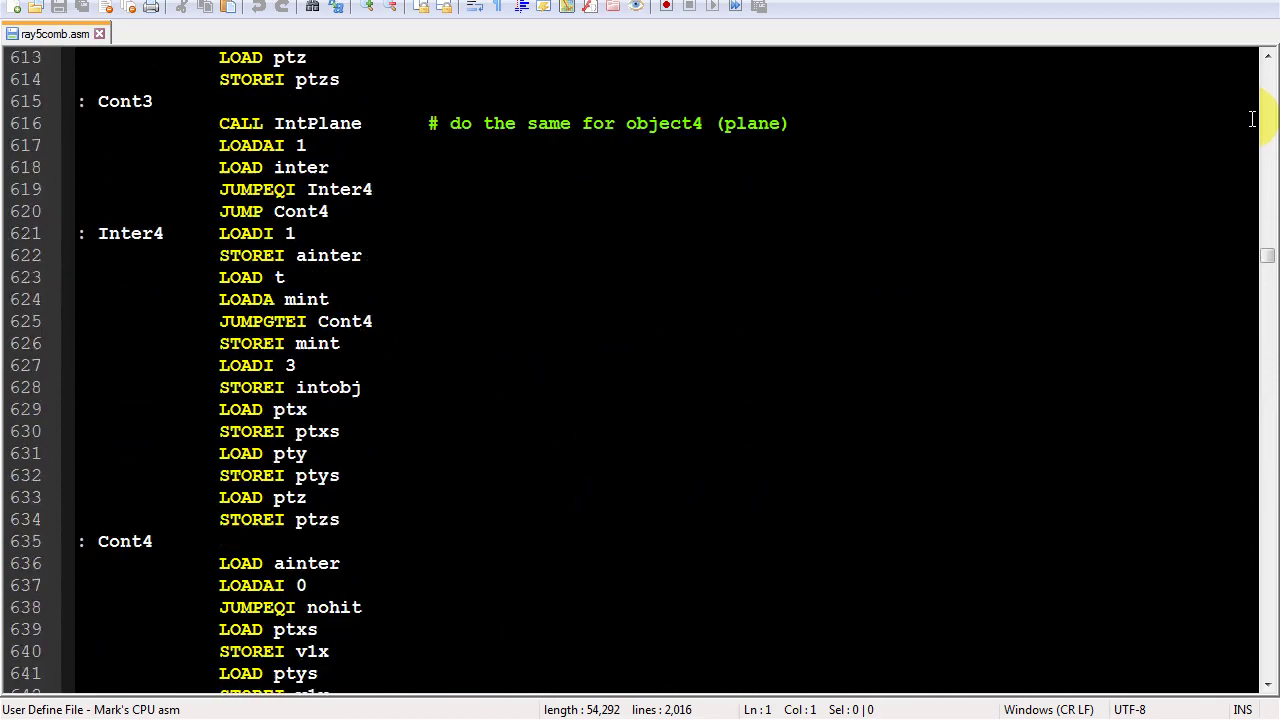
pyautogui.scroll(-19, 1251, 119)
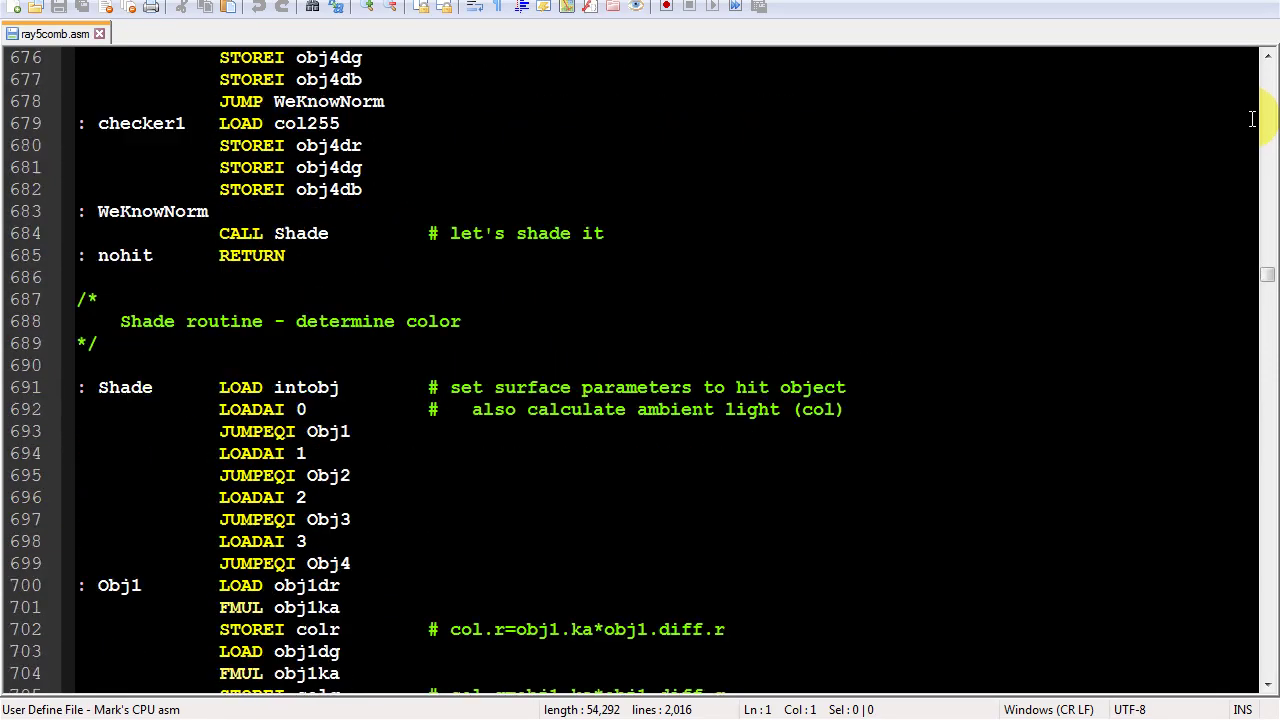
pyautogui.scroll(-6, 1251, 119)
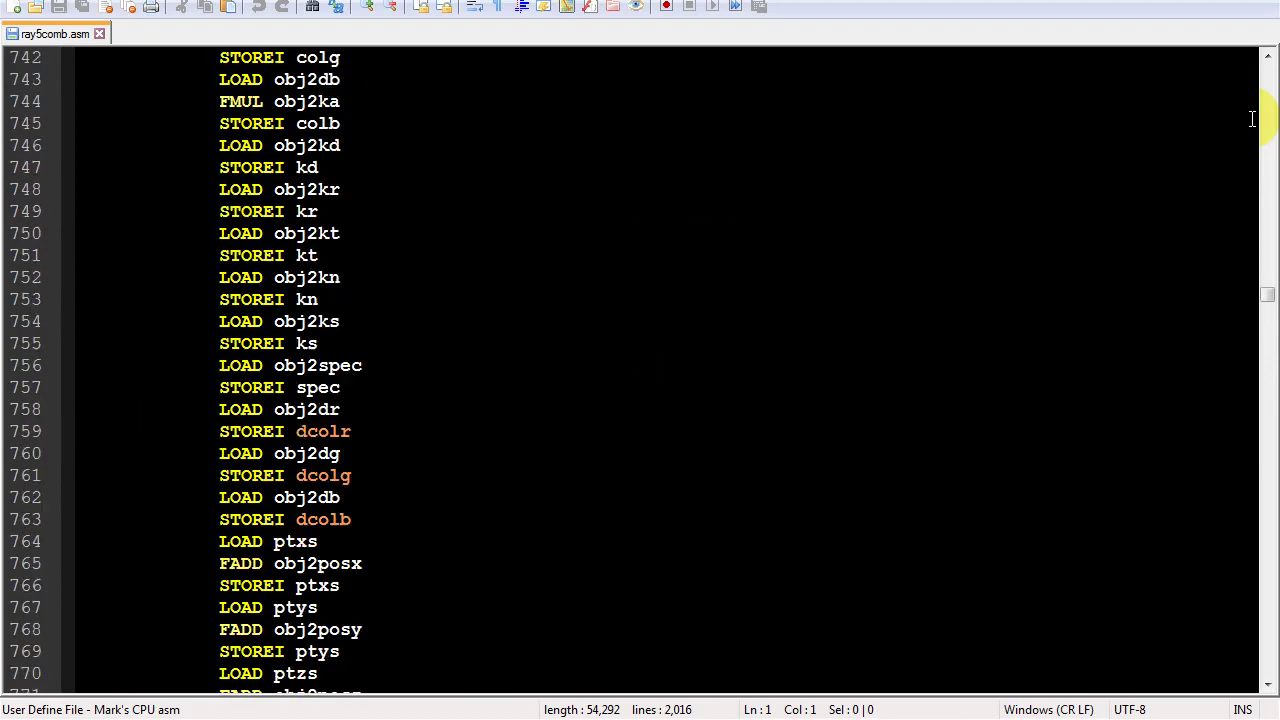
pyautogui.scroll(-20, 1251, 119)
pyautogui.scroll(-20, 1251, 119)
pyautogui.scroll(-6, 1251, 119)
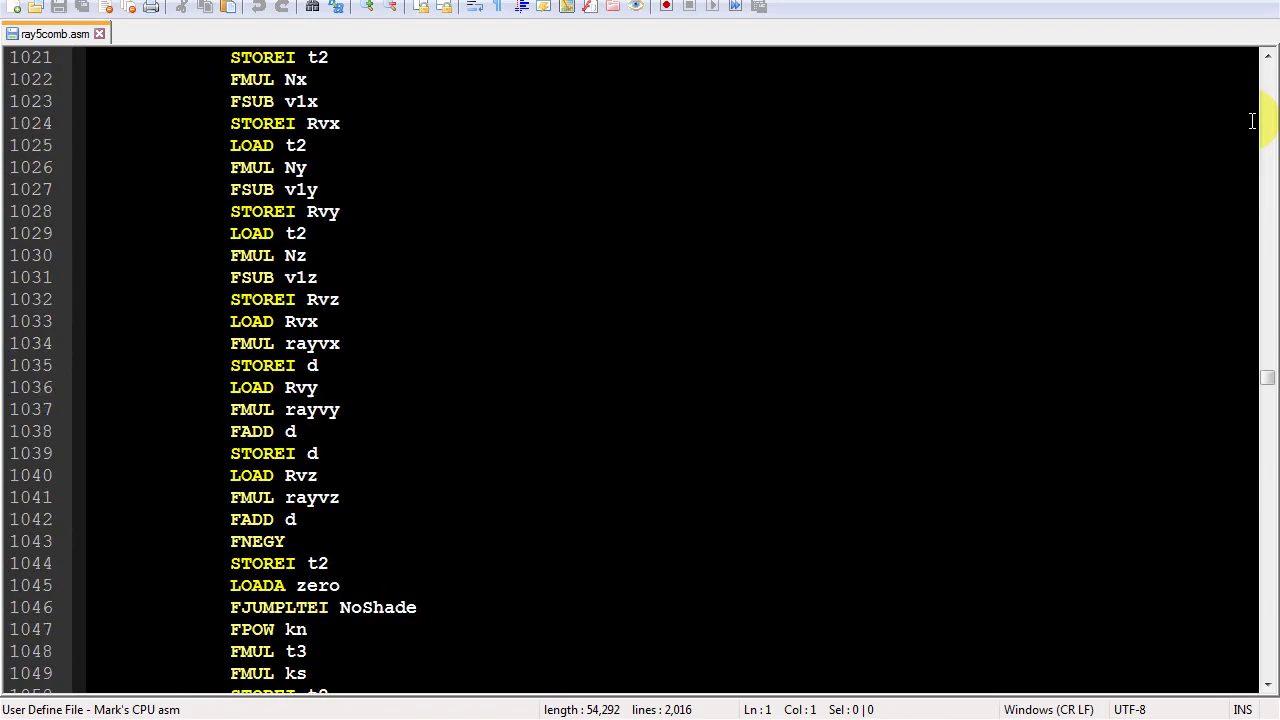
# Step: Scroll through reflection, refraction, intersection, shadow, Normalize and InitVals code to the DC constants near line 1867
pyautogui.scroll(-15, 1251, 121)
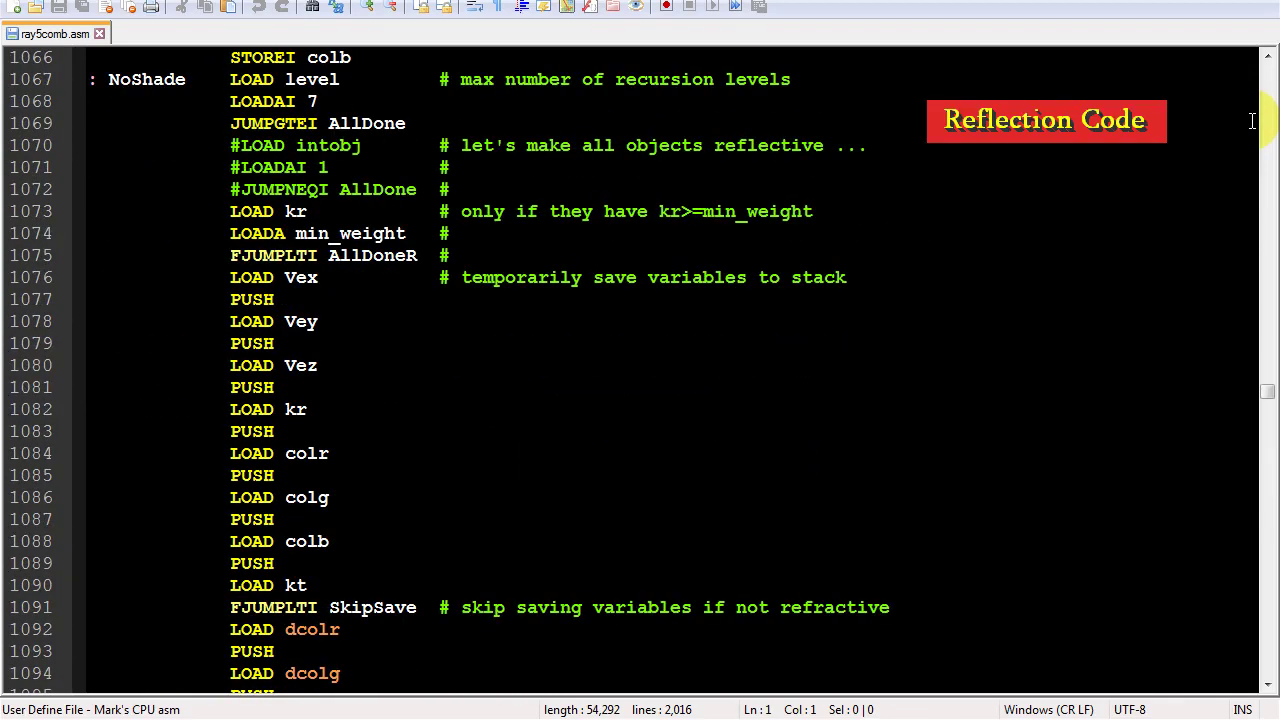
pyautogui.scroll(-7, 1251, 121)
pyautogui.scroll(-18, 1251, 121)
pyautogui.scroll(-15, 1251, 122)
pyautogui.scroll(-7, 1251, 124)
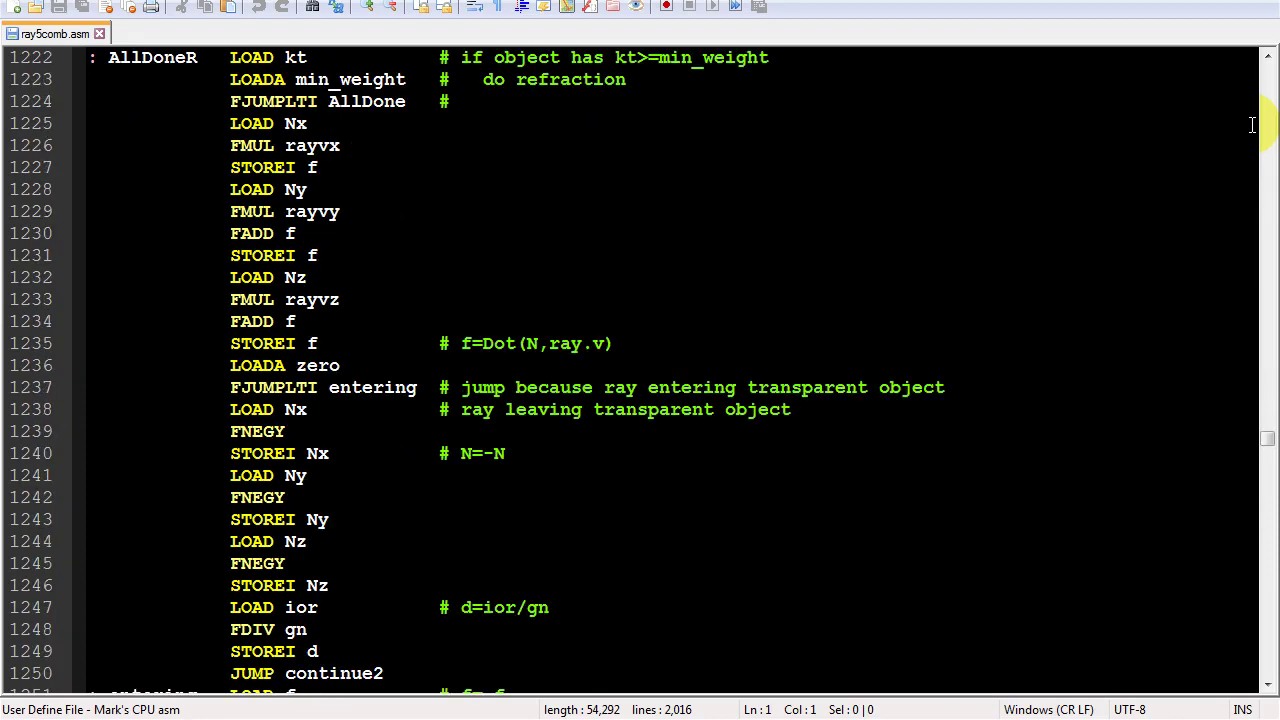
pyautogui.scroll(-18, 1251, 124)
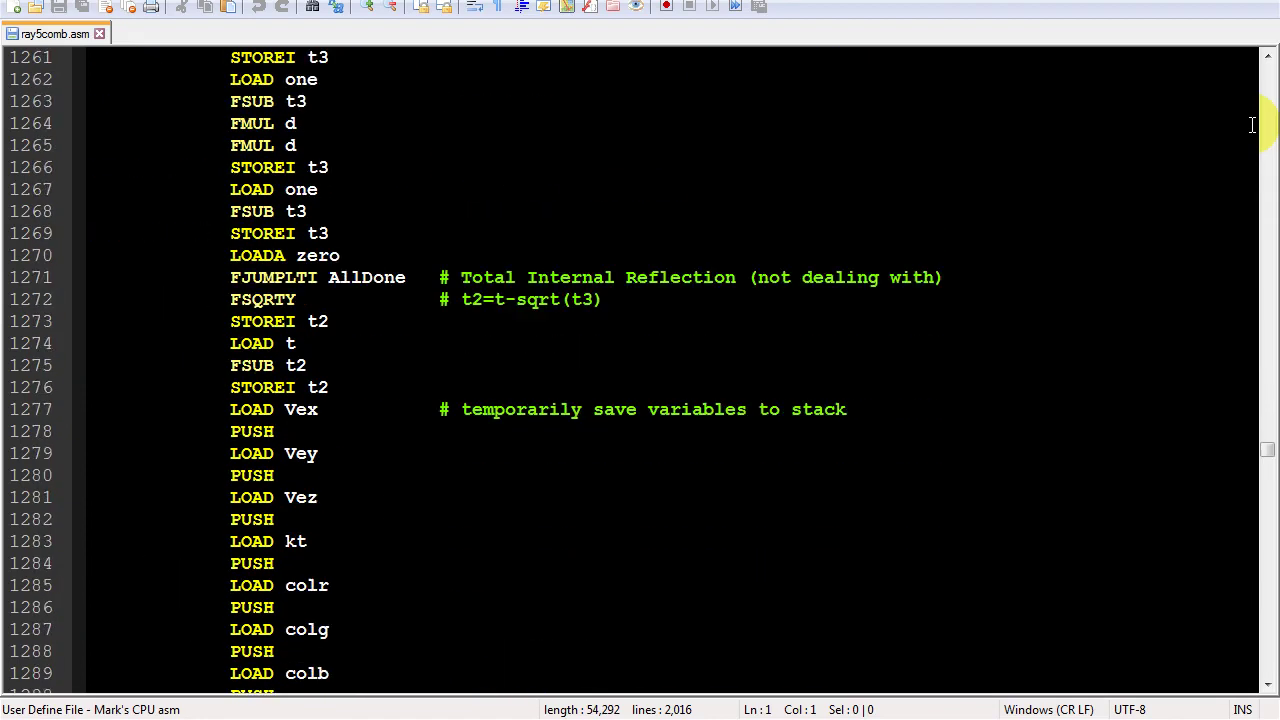
pyautogui.scroll(-20, 1251, 124)
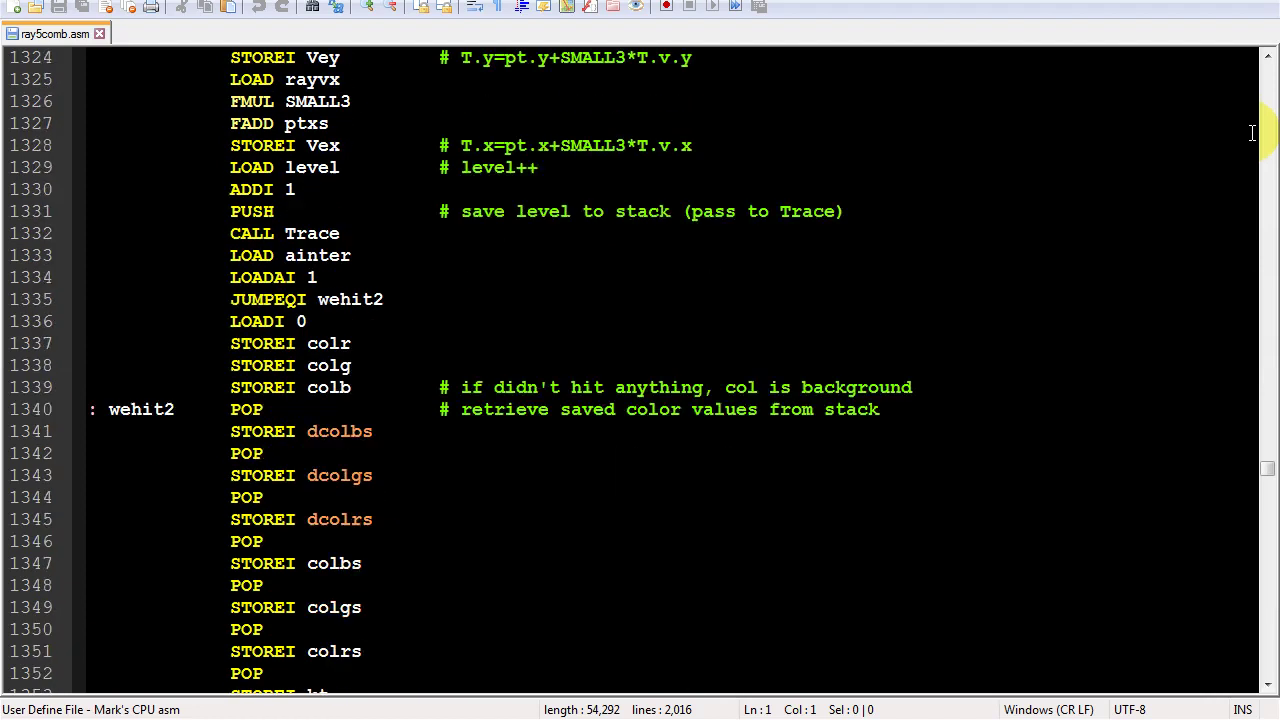
pyautogui.scroll(-20, 1251, 133)
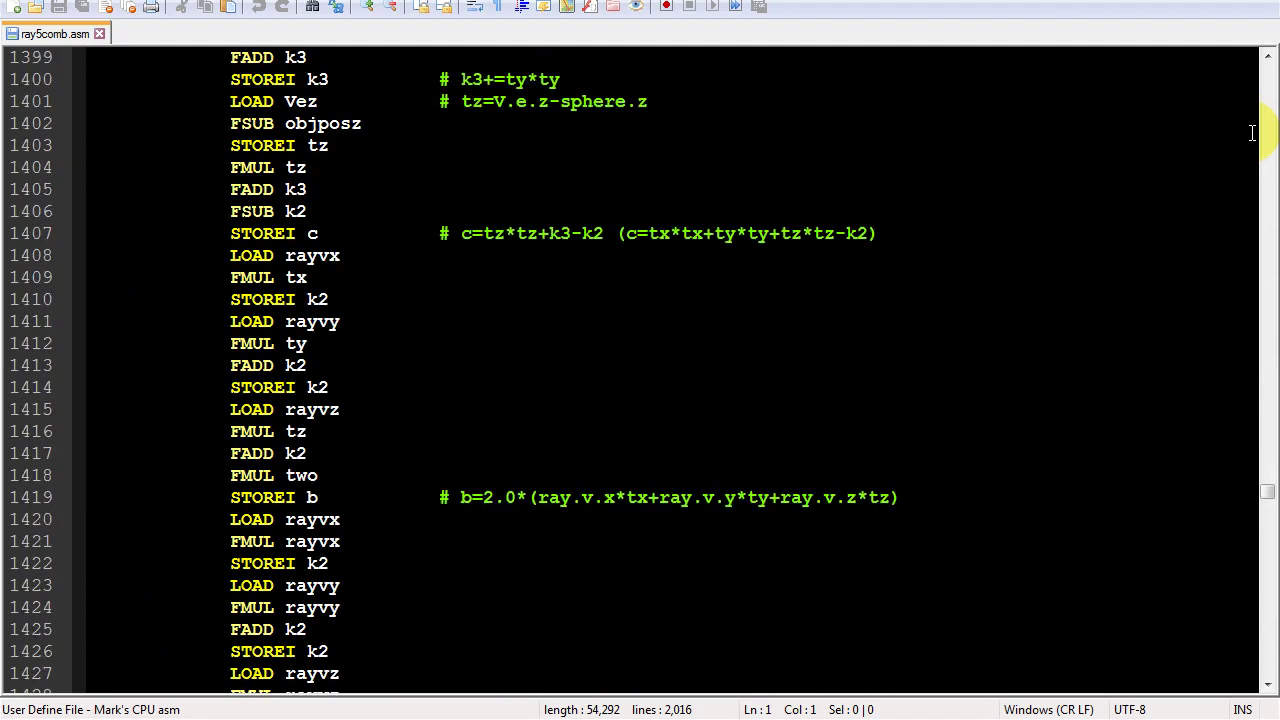
pyautogui.scroll(-20, 1251, 133)
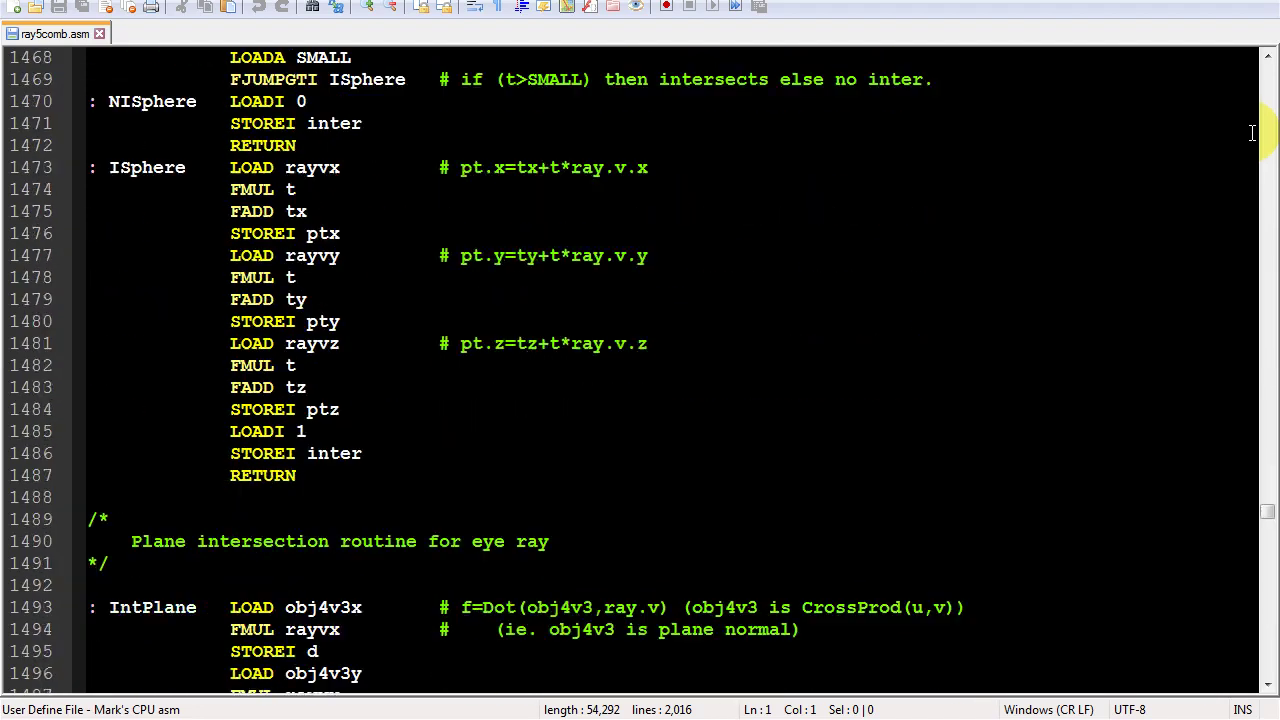
pyautogui.scroll(-20, 1251, 133)
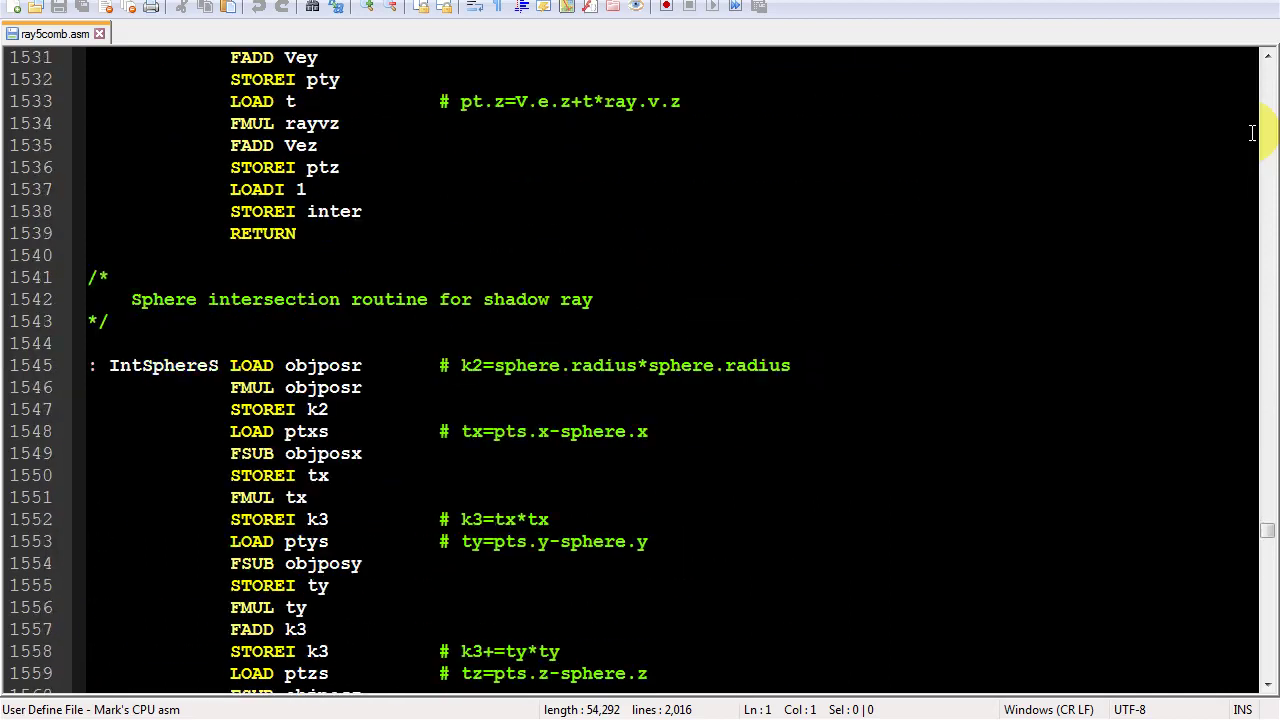
pyautogui.scroll(-20, 1251, 133)
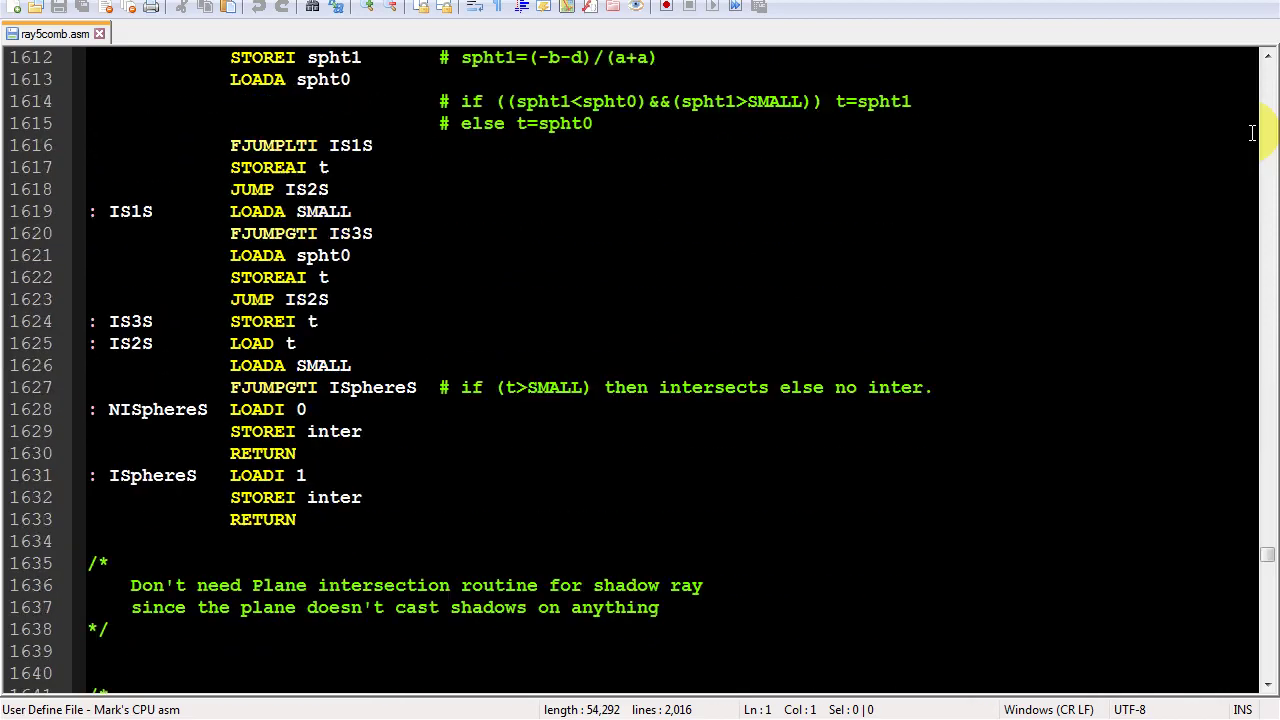
pyautogui.scroll(-12, 1251, 133)
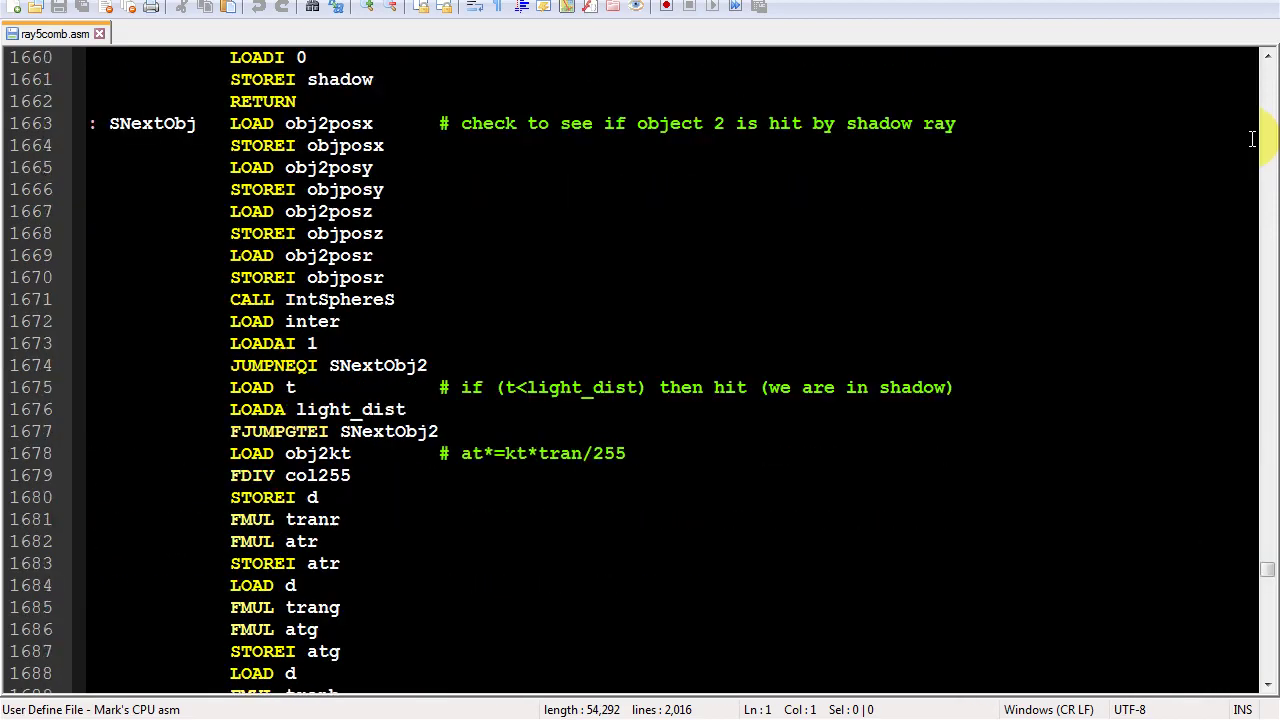
pyautogui.scroll(-1, 1251, 138)
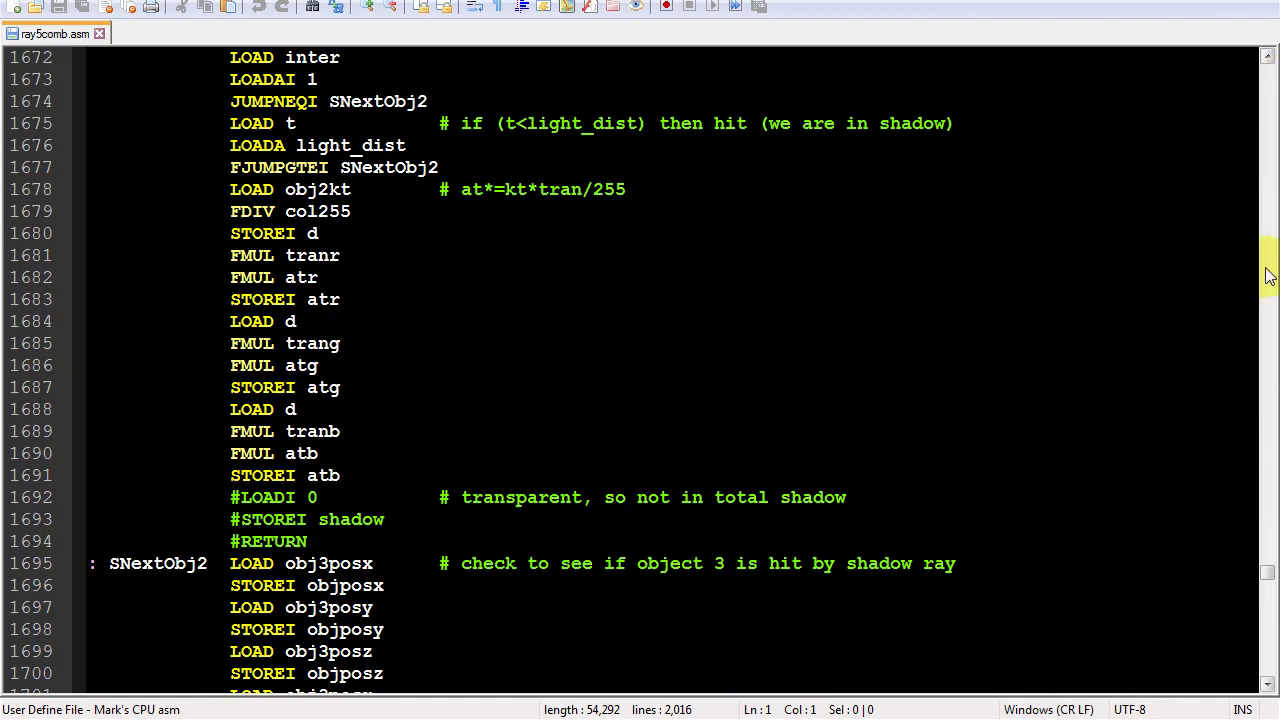
pyautogui.scroll(-13, 1267, 277)
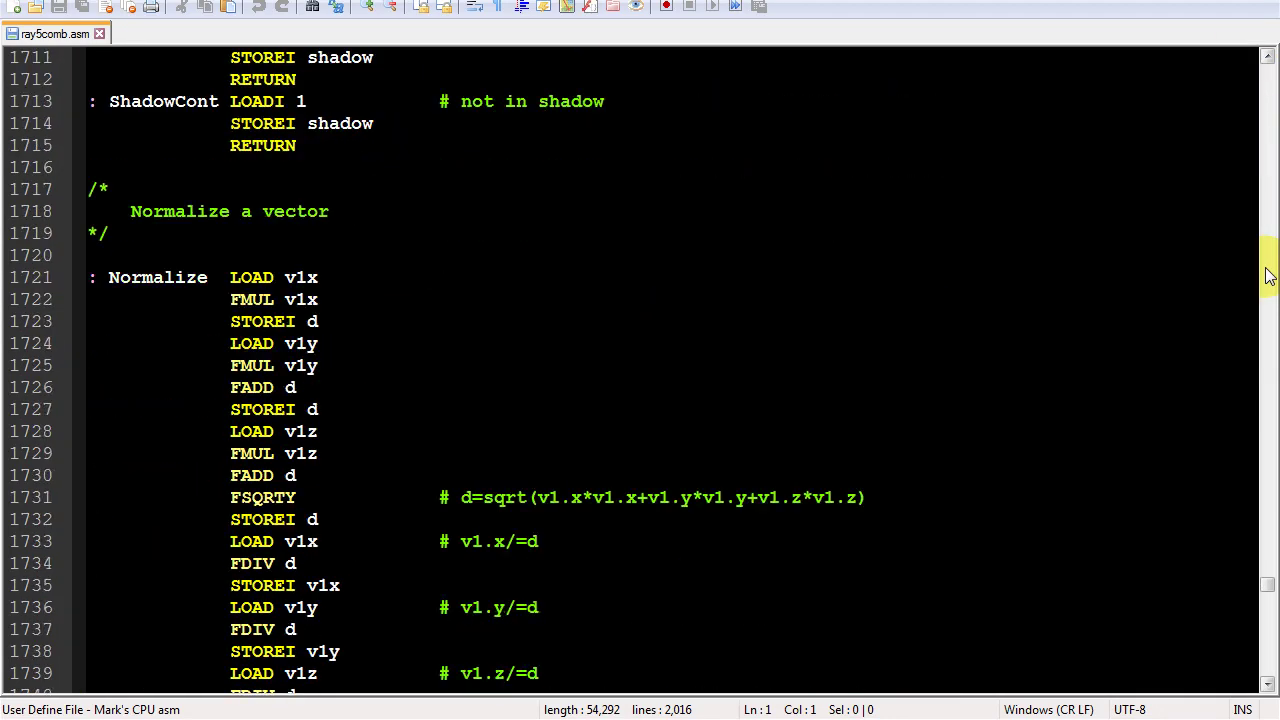
pyautogui.scroll(-18, 1267, 277)
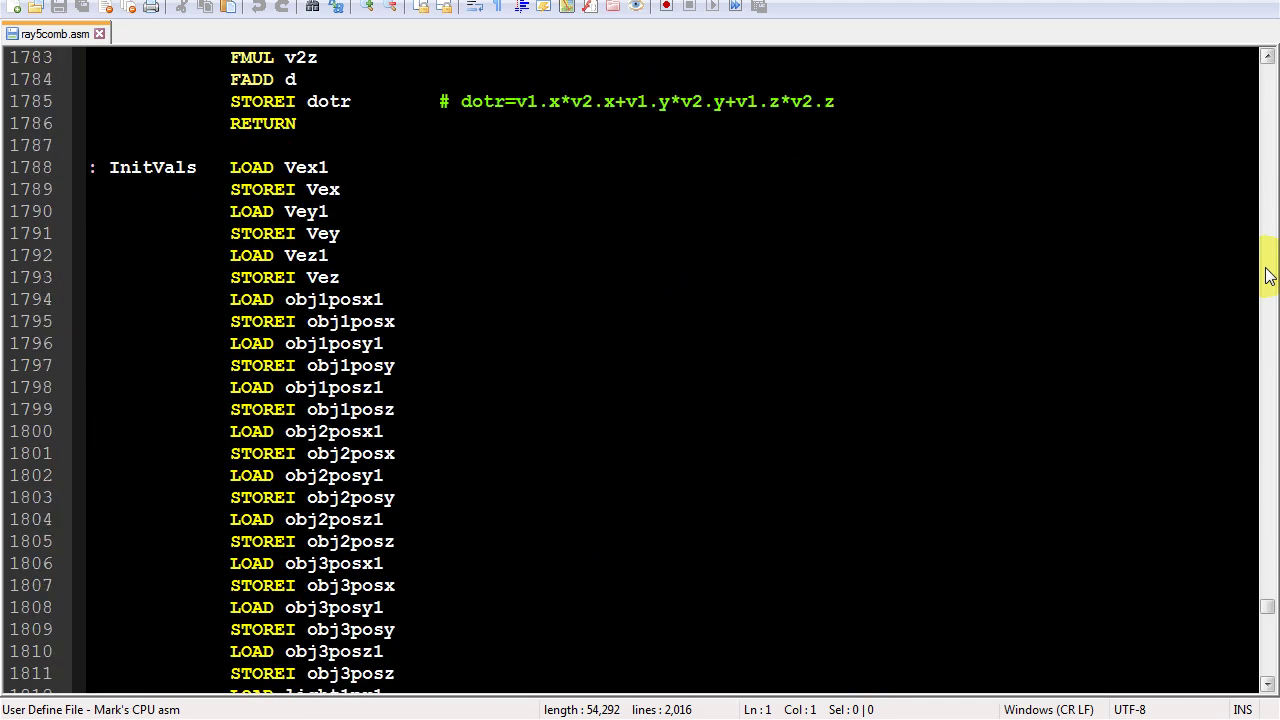
pyautogui.scroll(-8, 1267, 277)
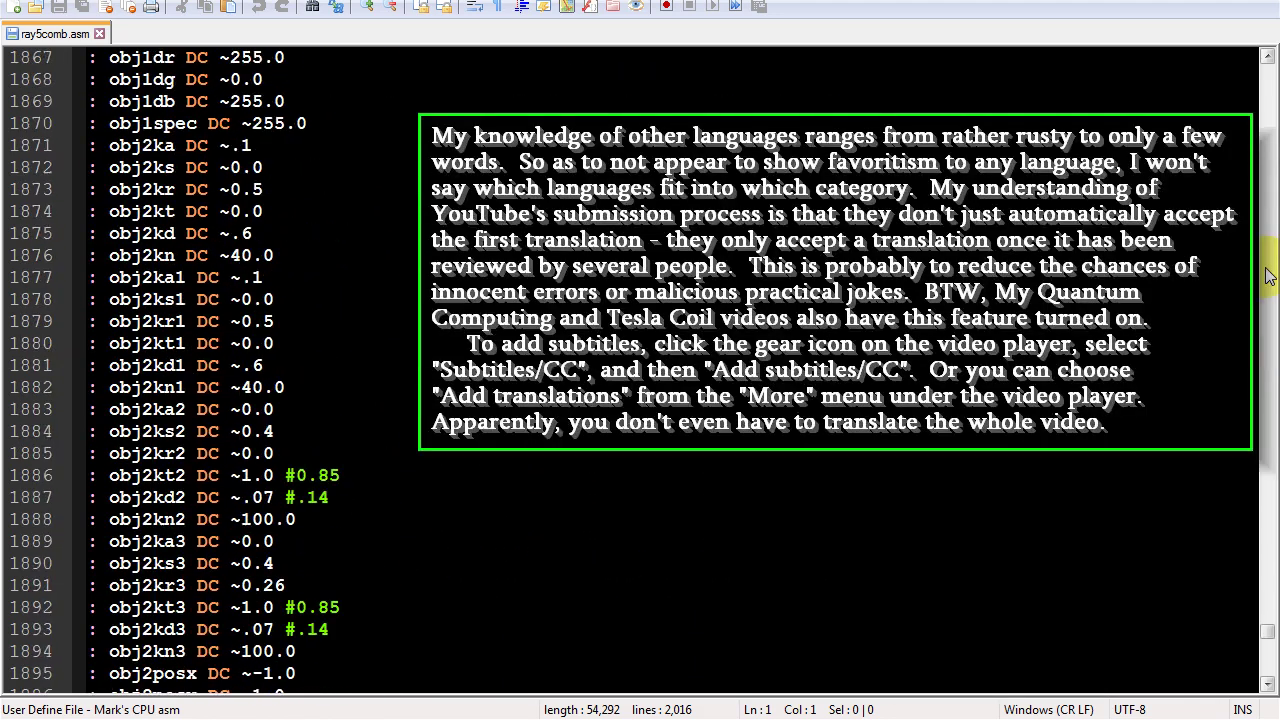
# Step: Scroll to about line 1954 showing the light1/light2 and flength DC constants
pyautogui.scroll(-6, 1267, 277)
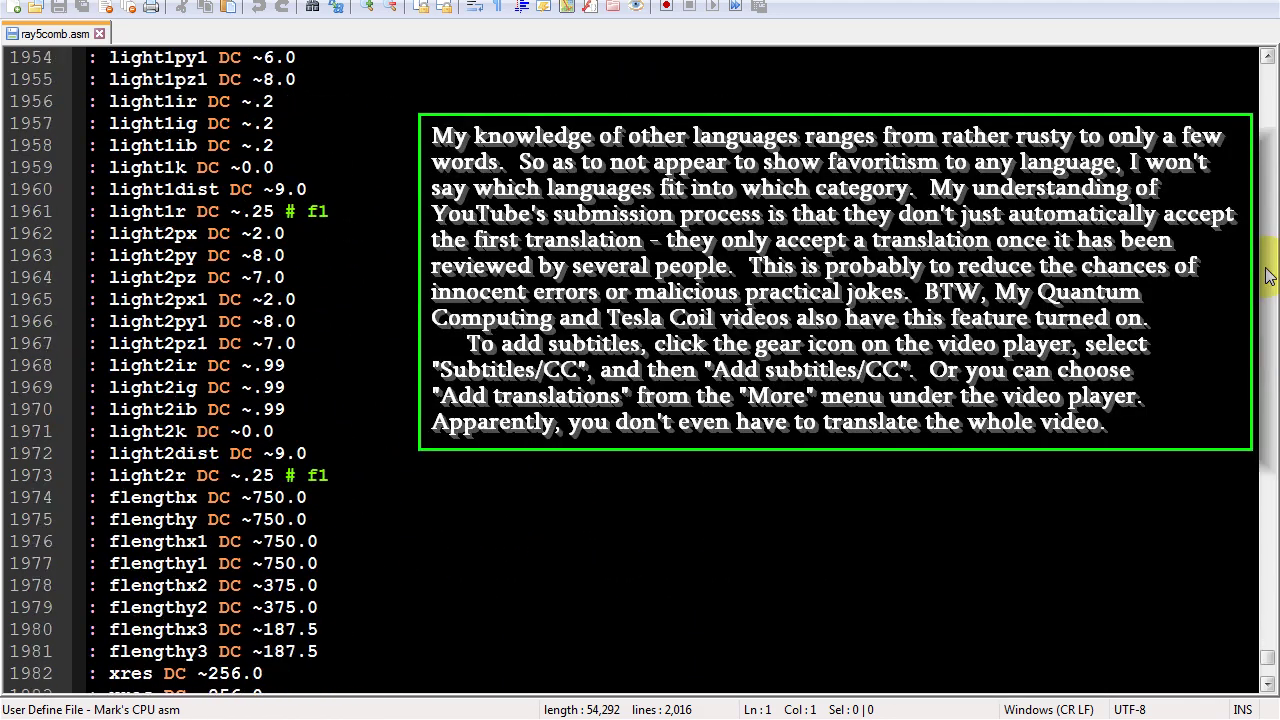